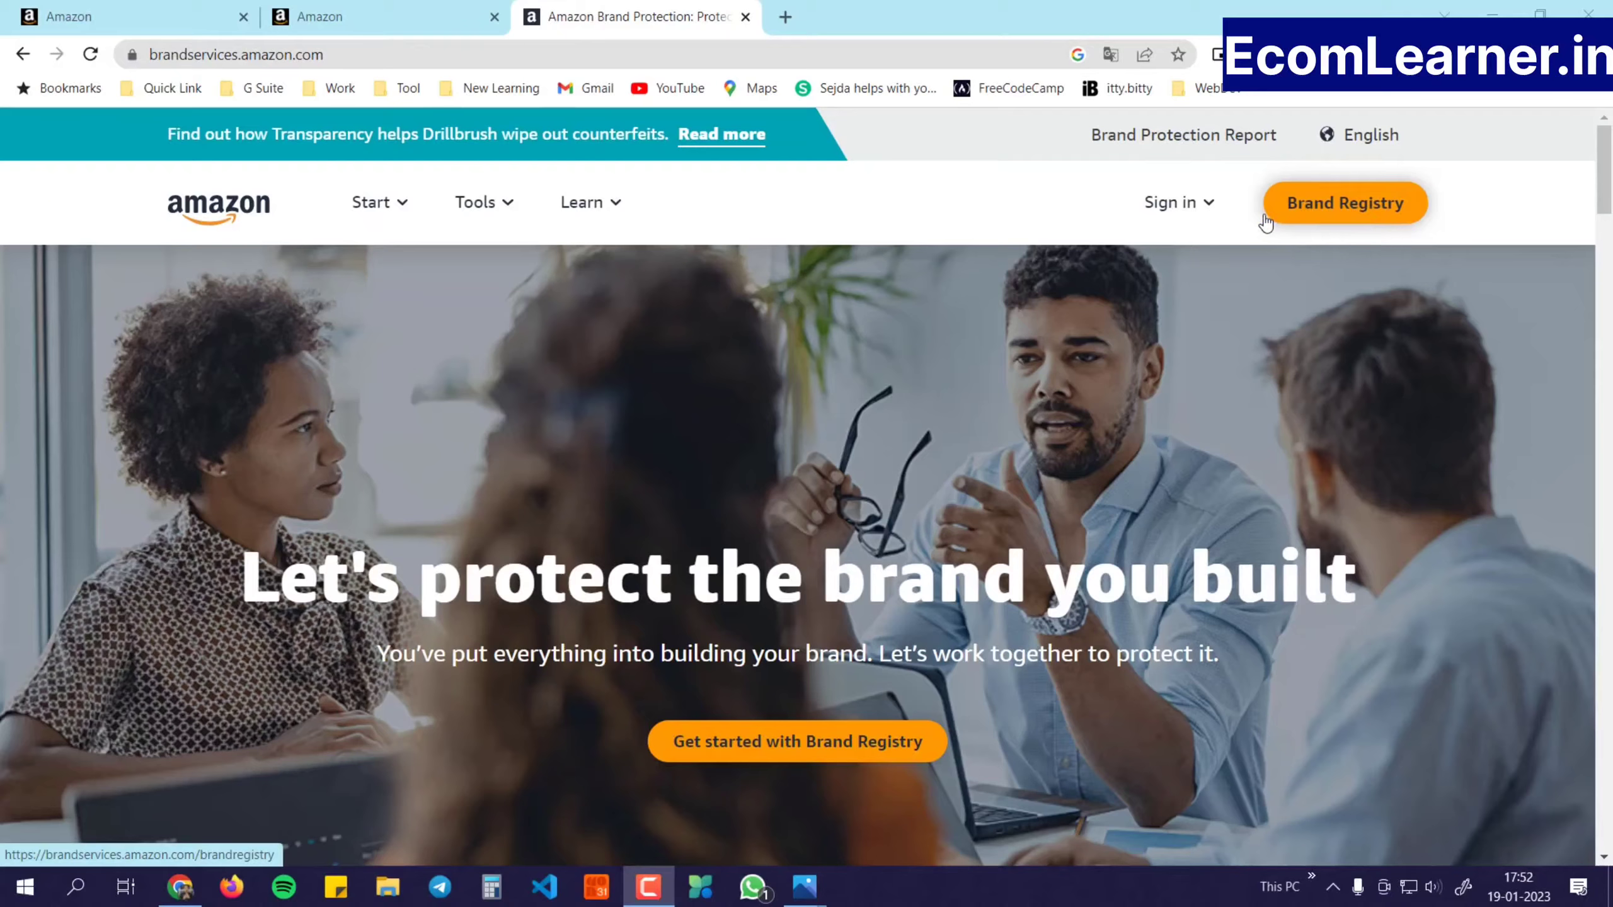
Open Brand Registry from the brand services sign-in menu, glance at the Seller Central tab, and return
click(1183, 202)
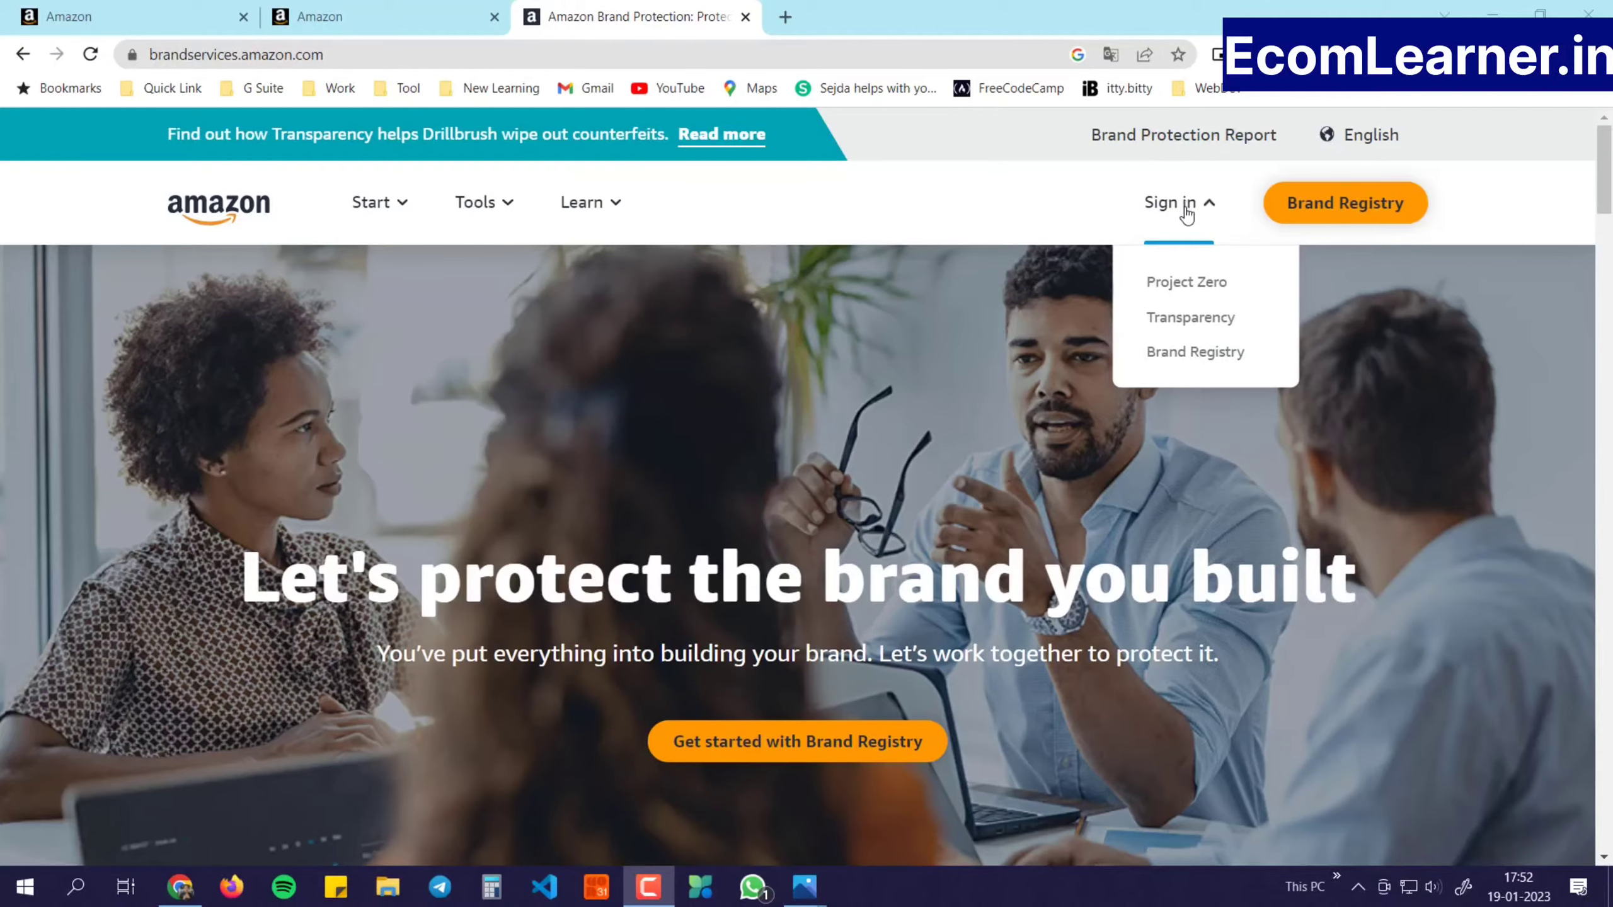
click(1182, 358)
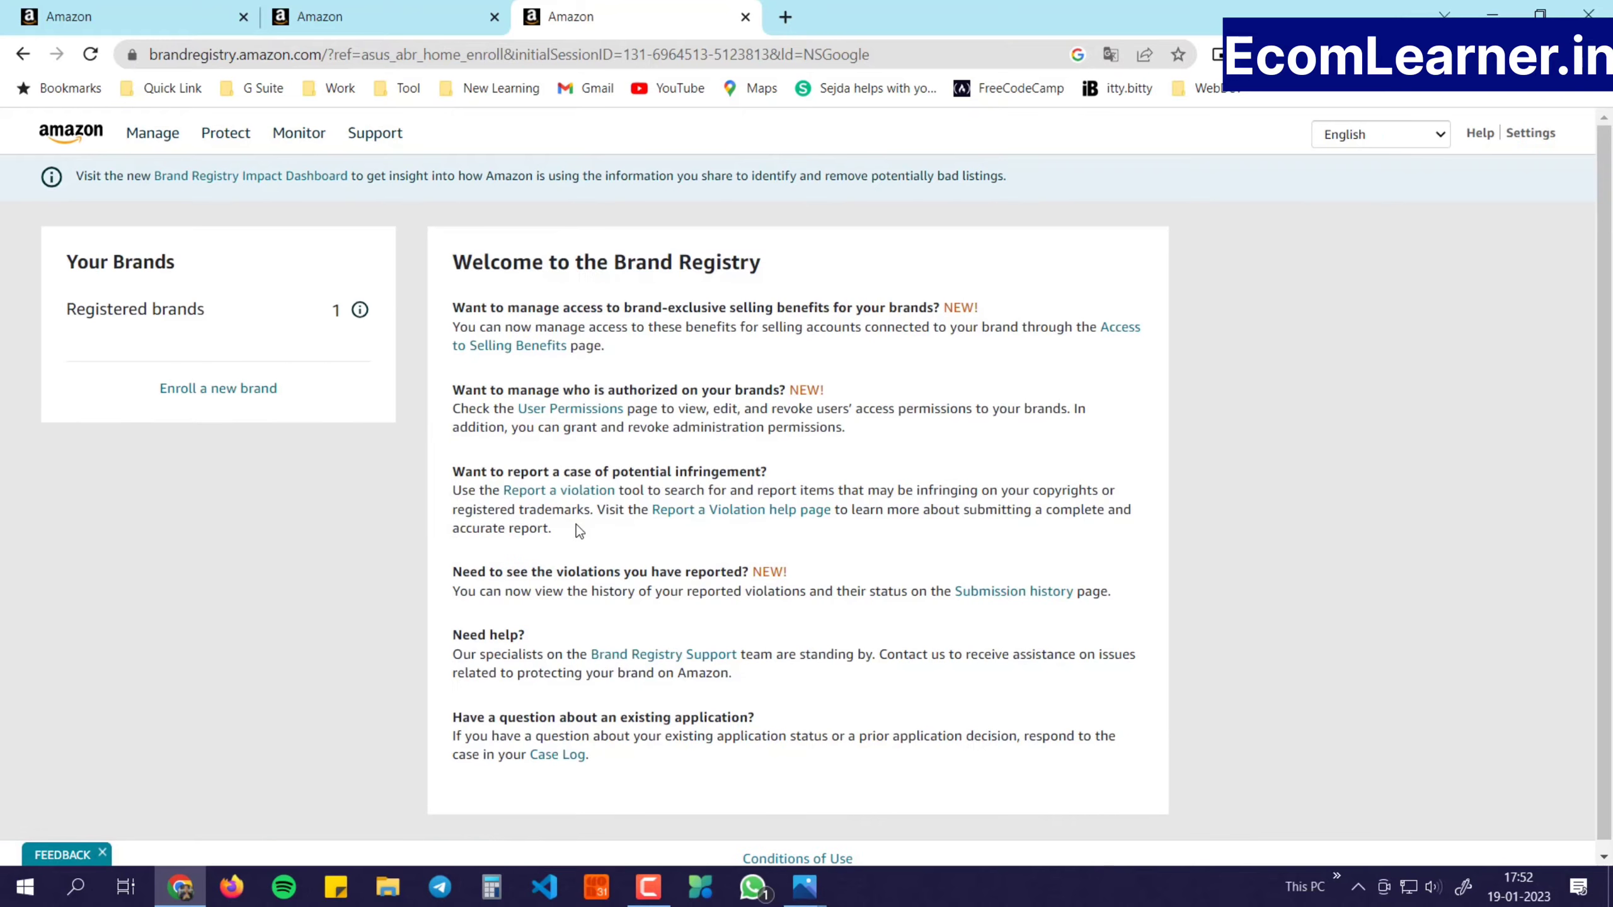
click(75, 14)
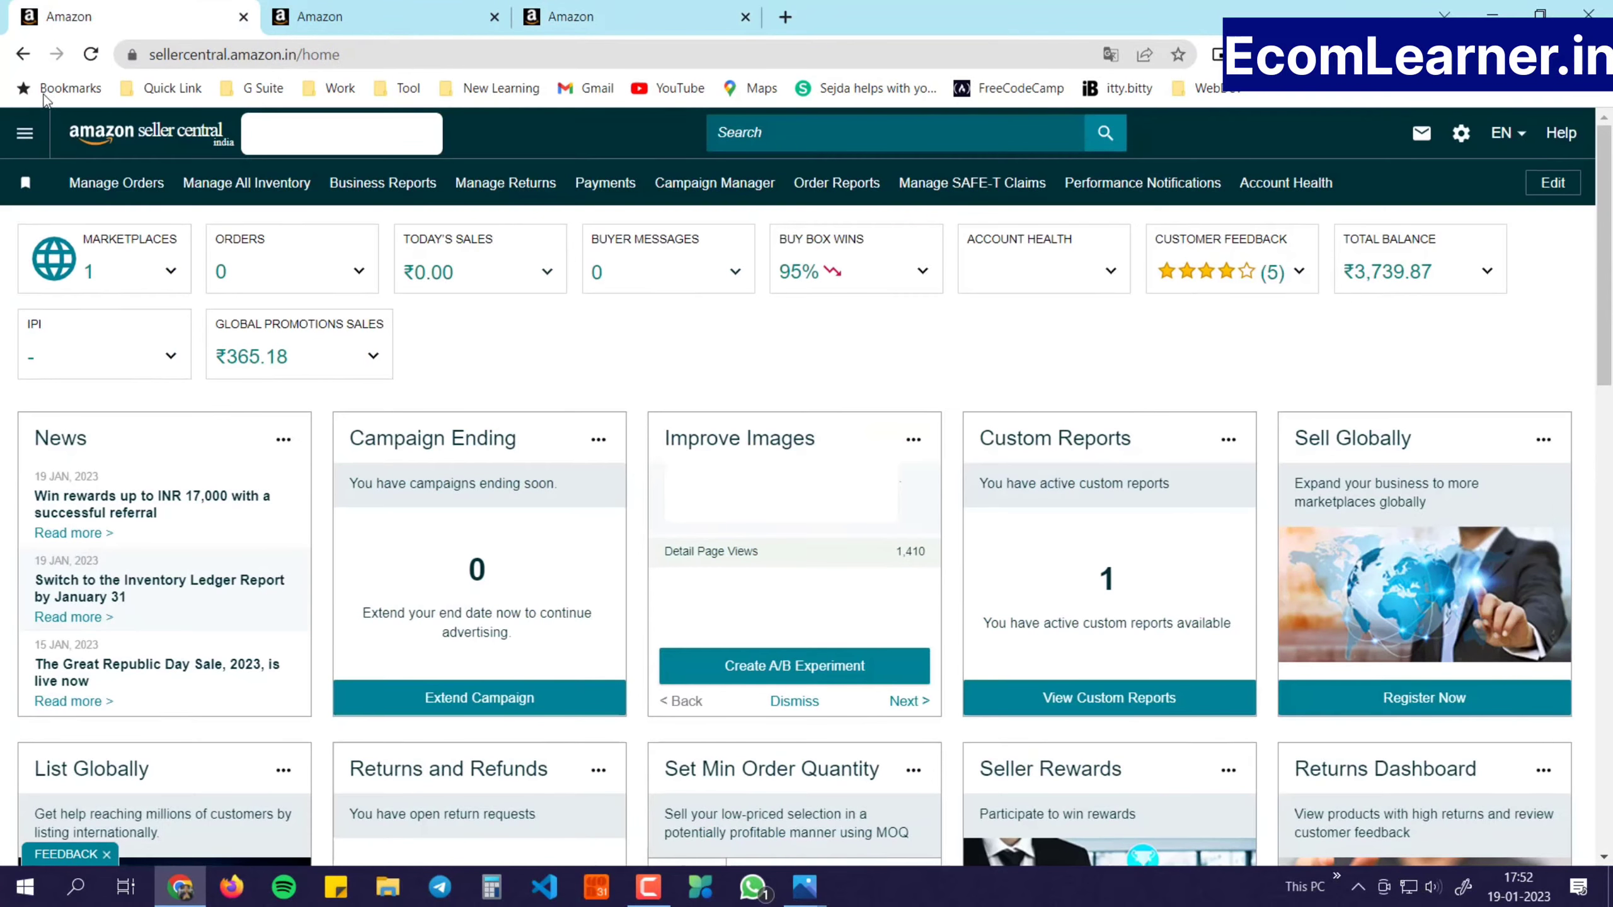
click(571, 17)
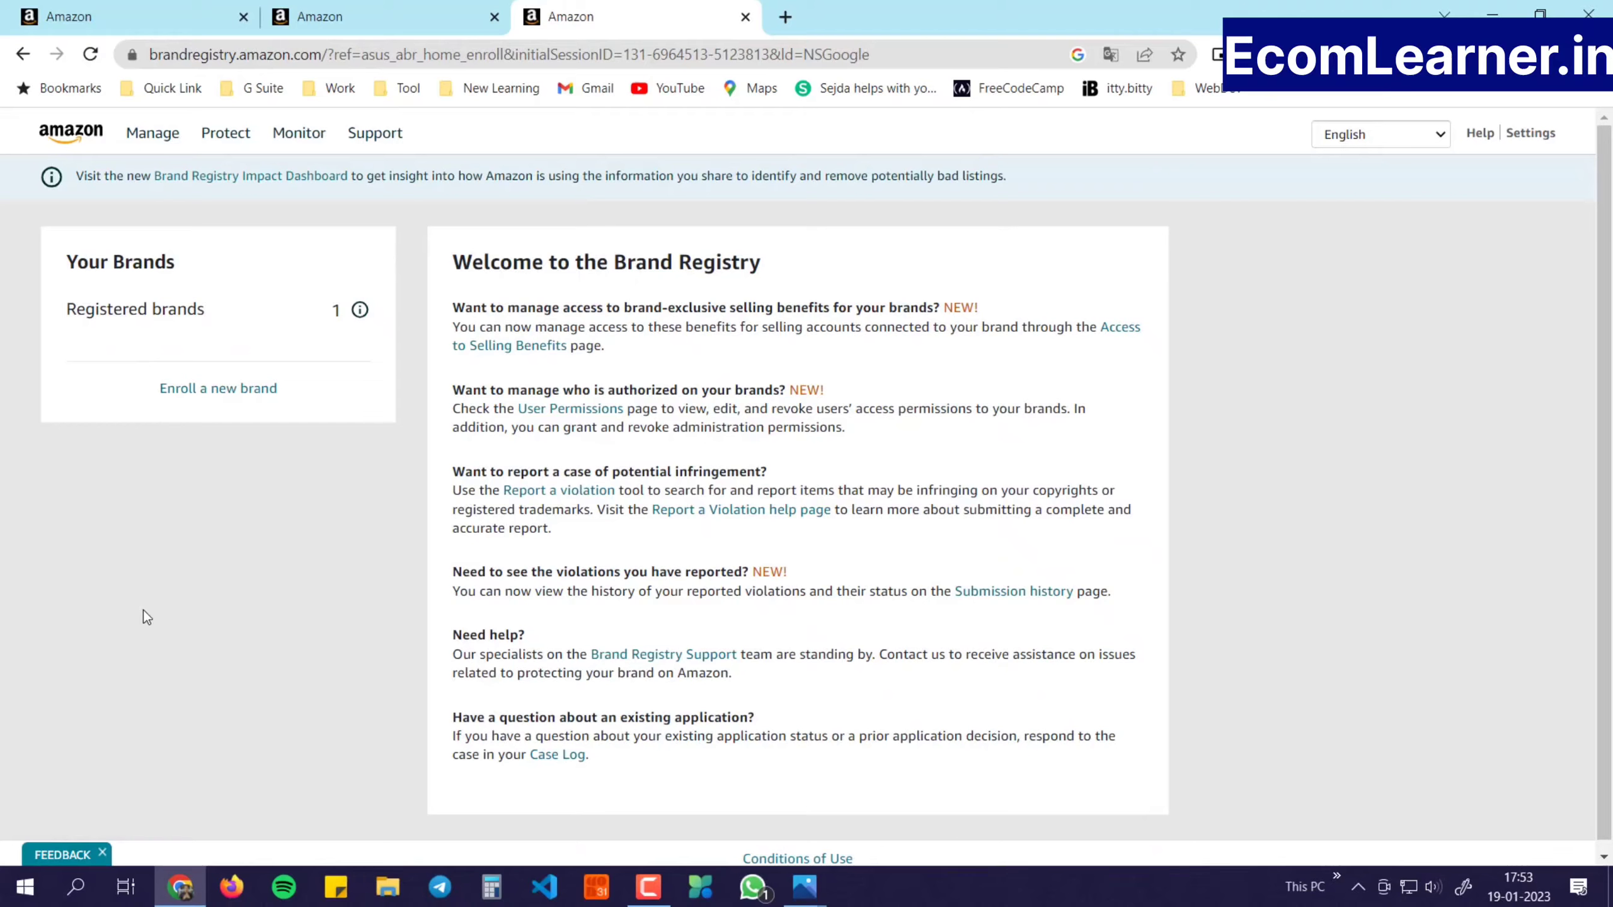
Start enrolling a new brand under the pending or registered trademark option
click(218, 388)
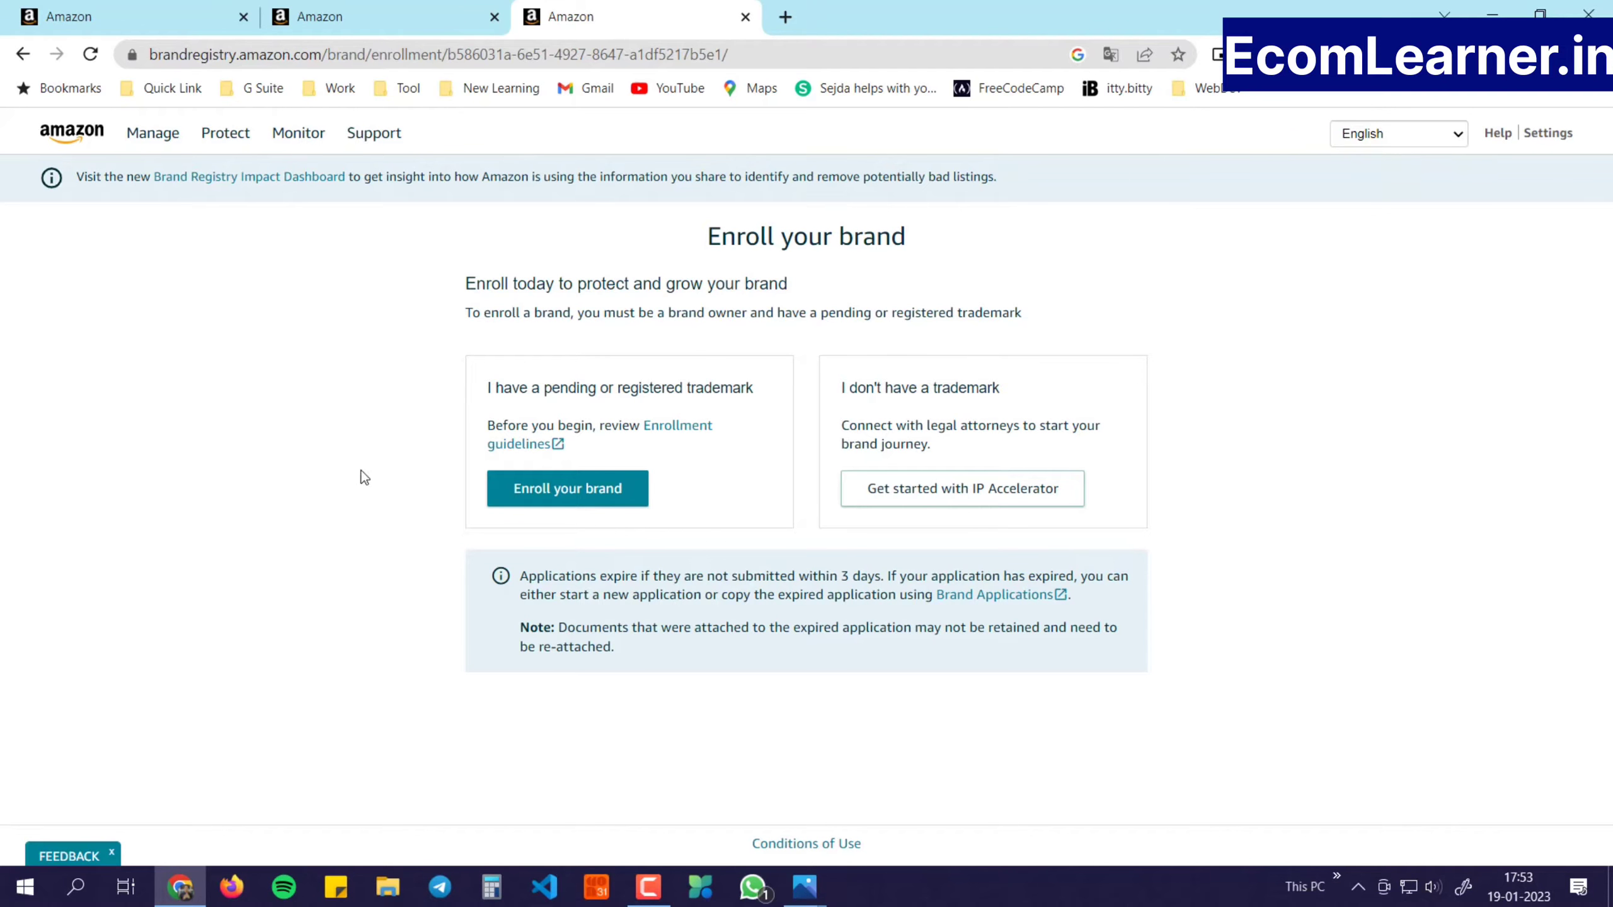
click(562, 506)
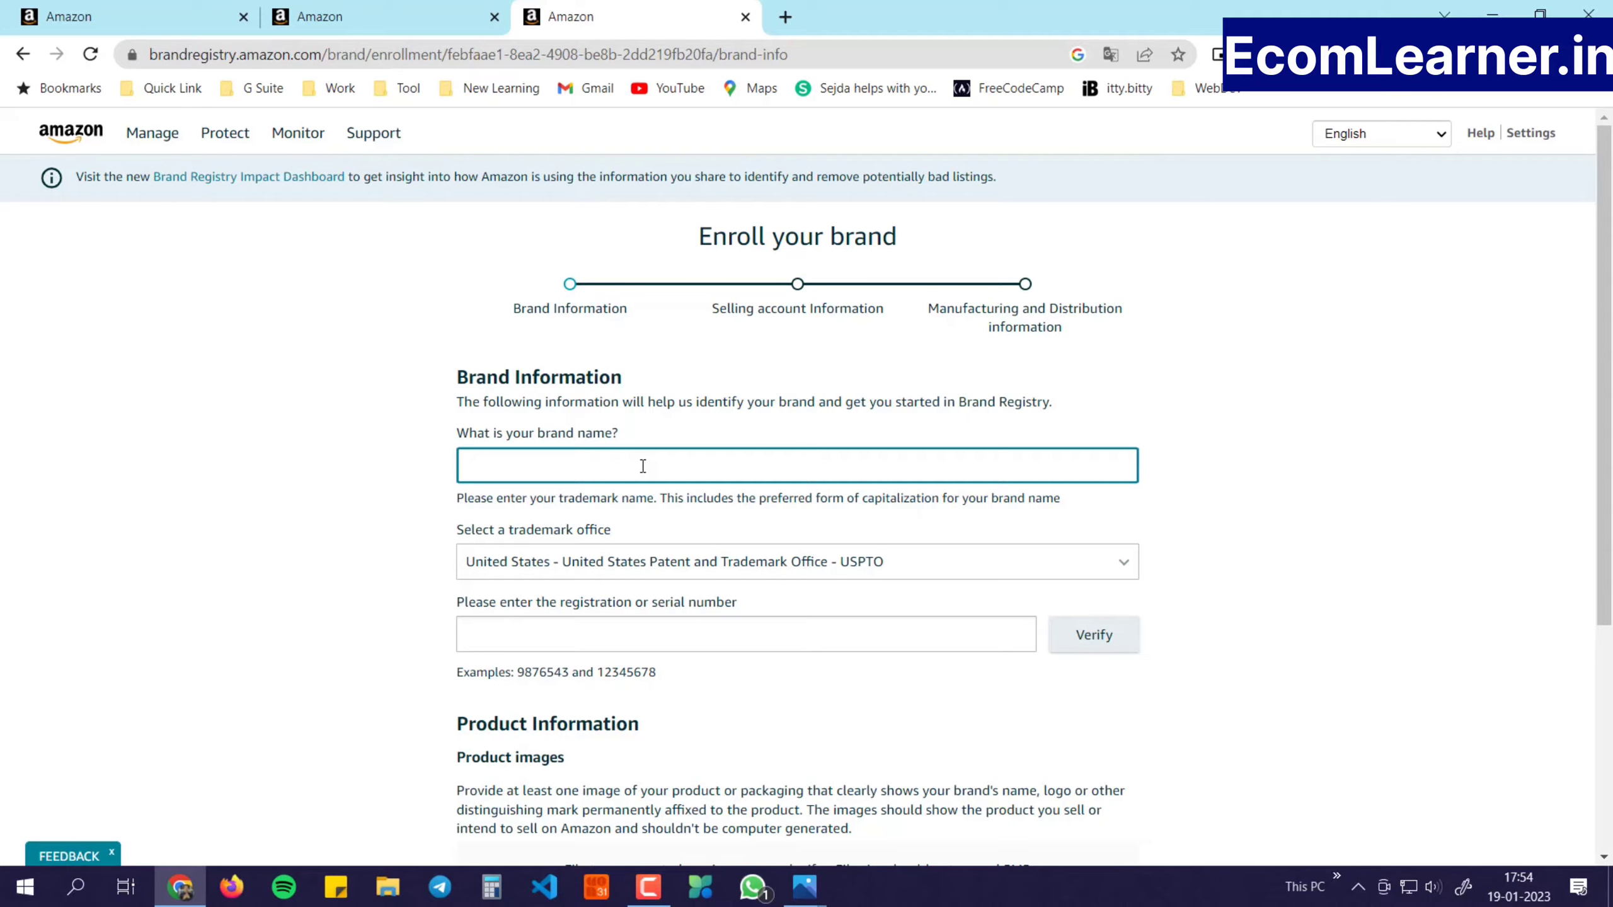
Set the trademark office to India - Trademark Registry - TMR
click(607, 574)
key(i)
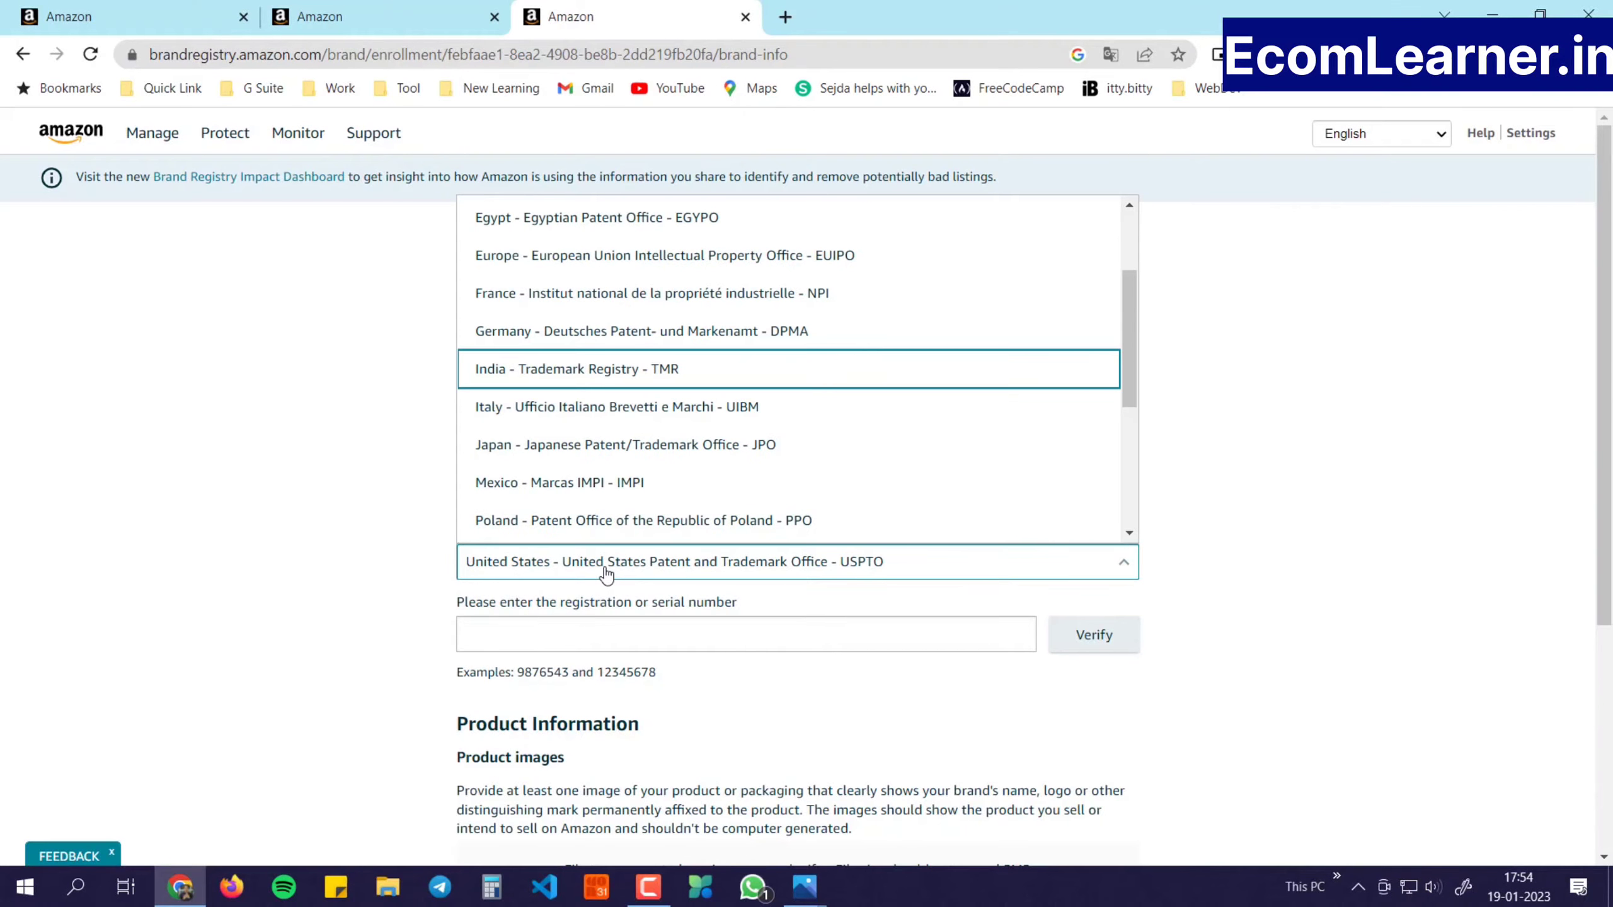
key(Return)
key(Tab)
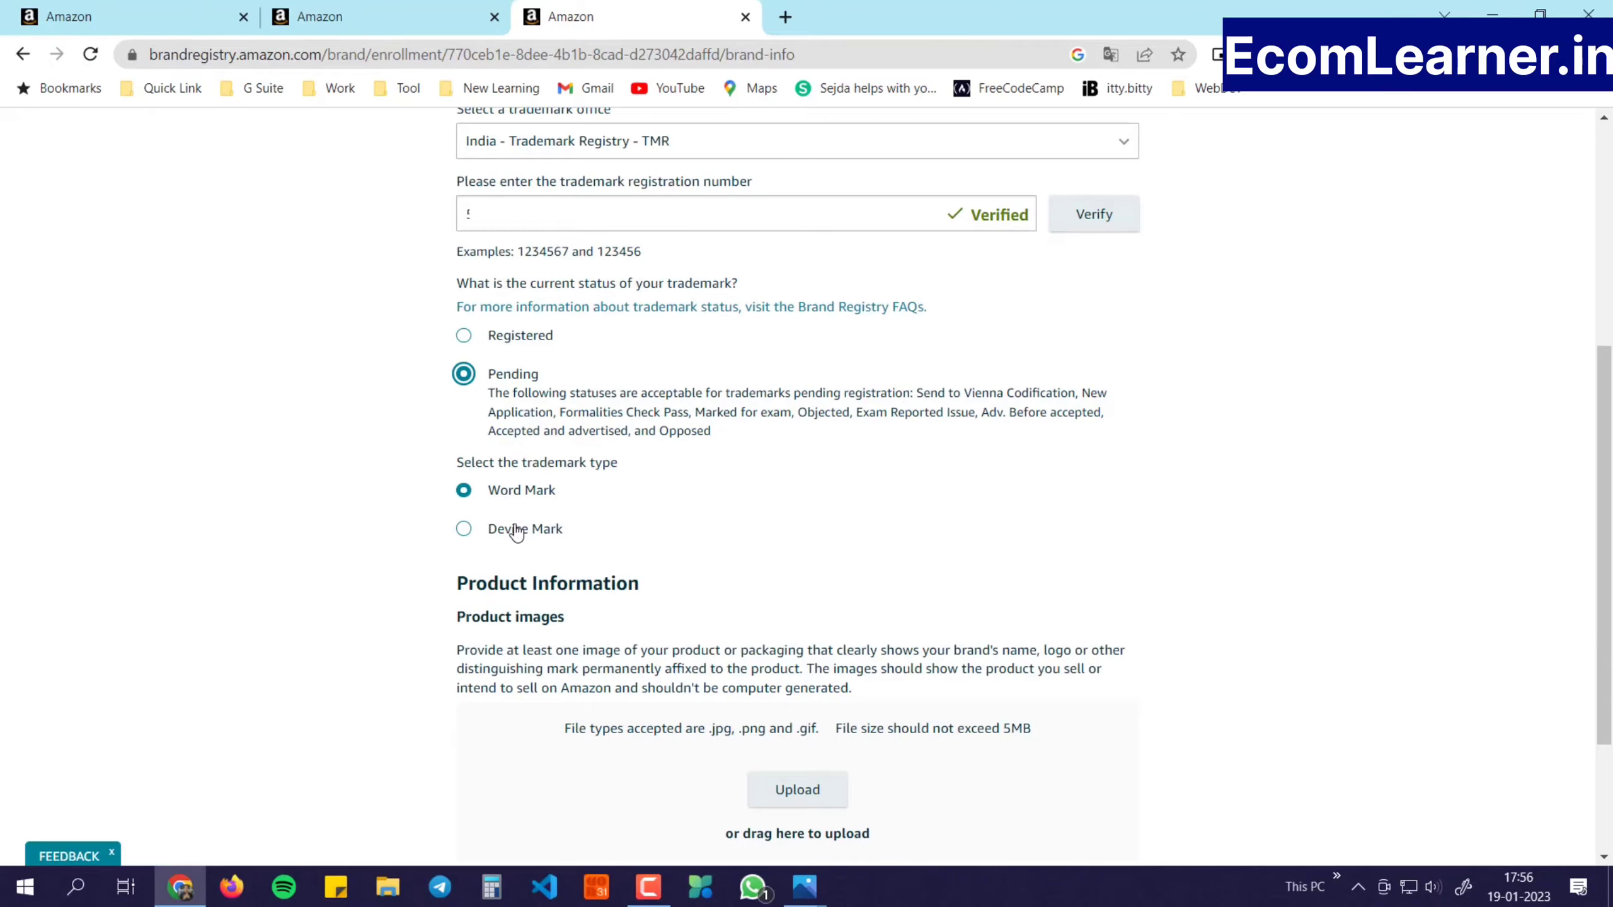
Choose Device Mark as the trademark type and upload the device mark image
click(517, 533)
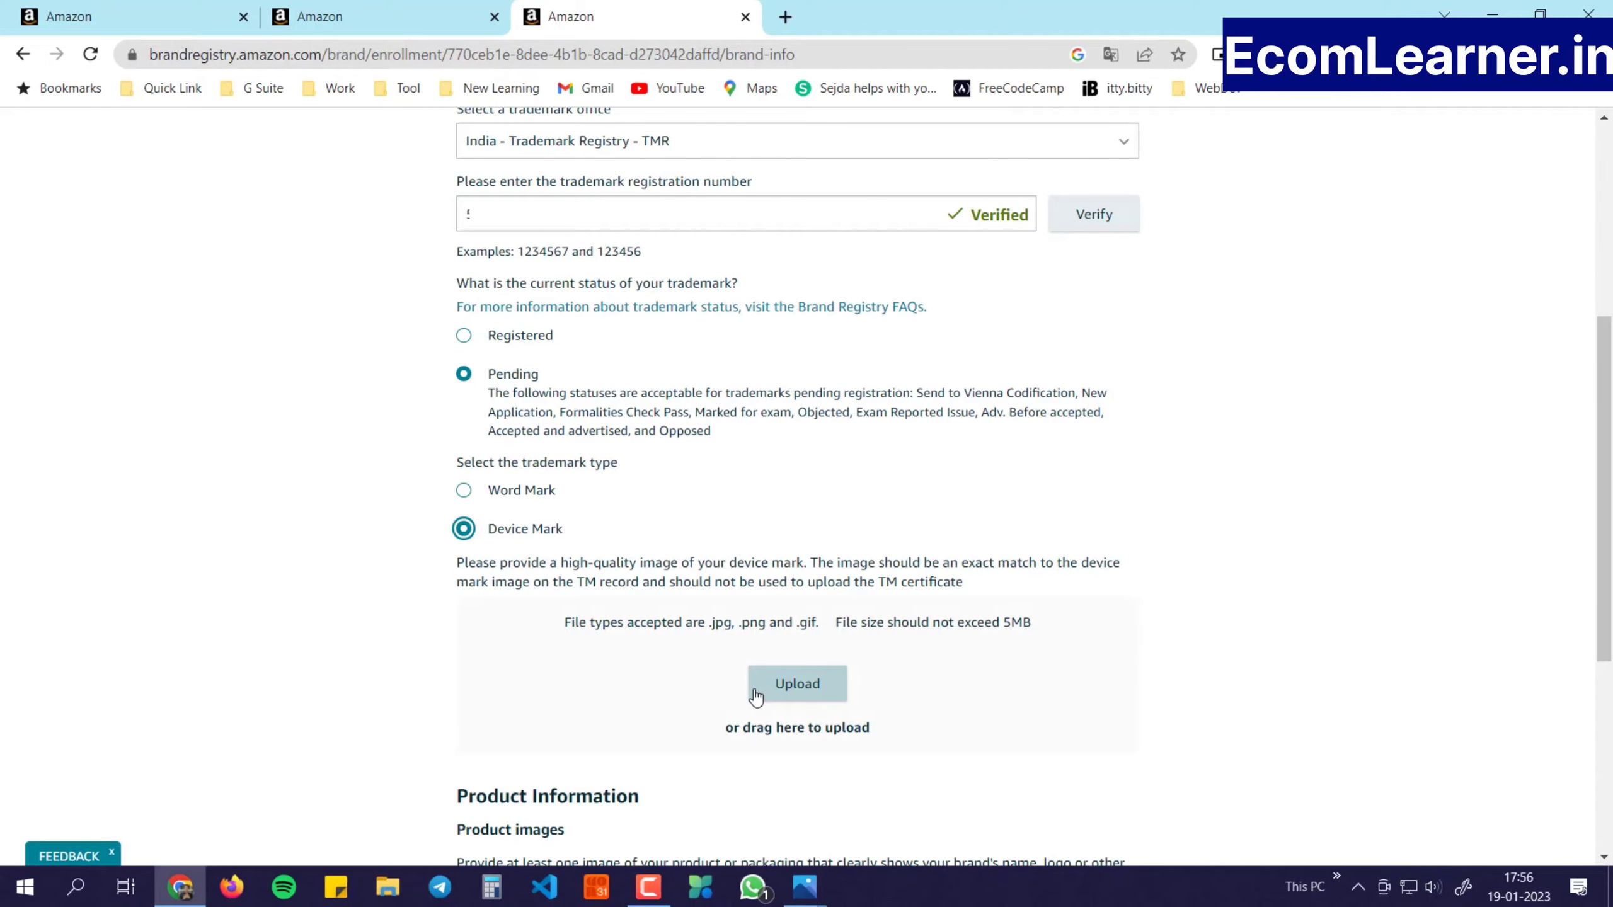
click(810, 686)
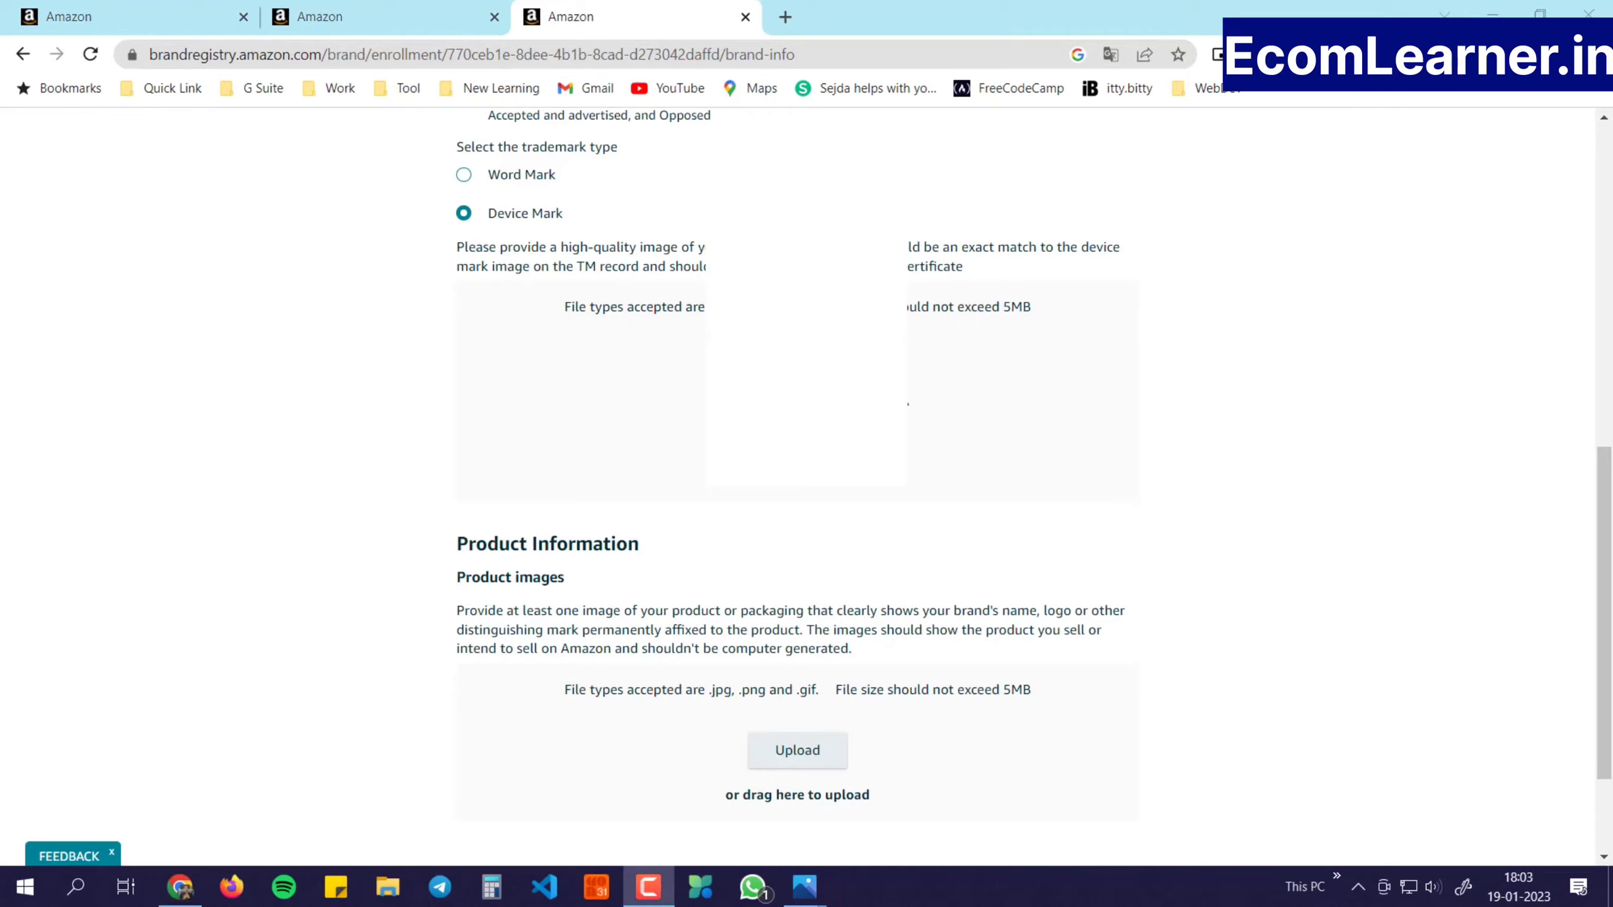
Continue from the brand information page to the selling account information section
scroll(497, 596, down, 3)
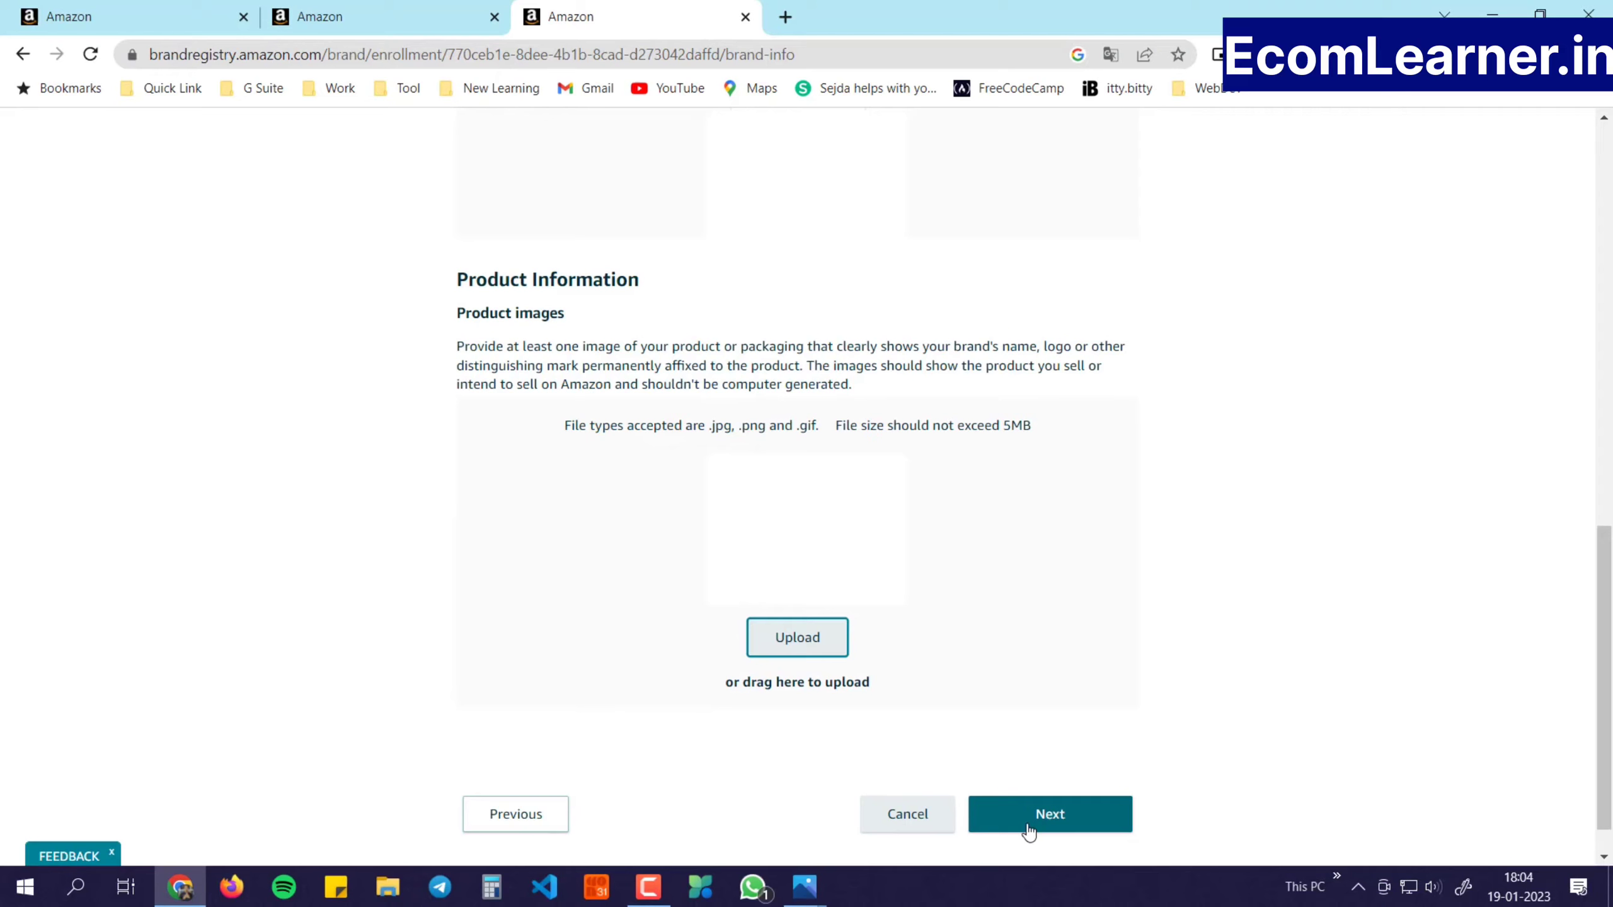
click(1029, 826)
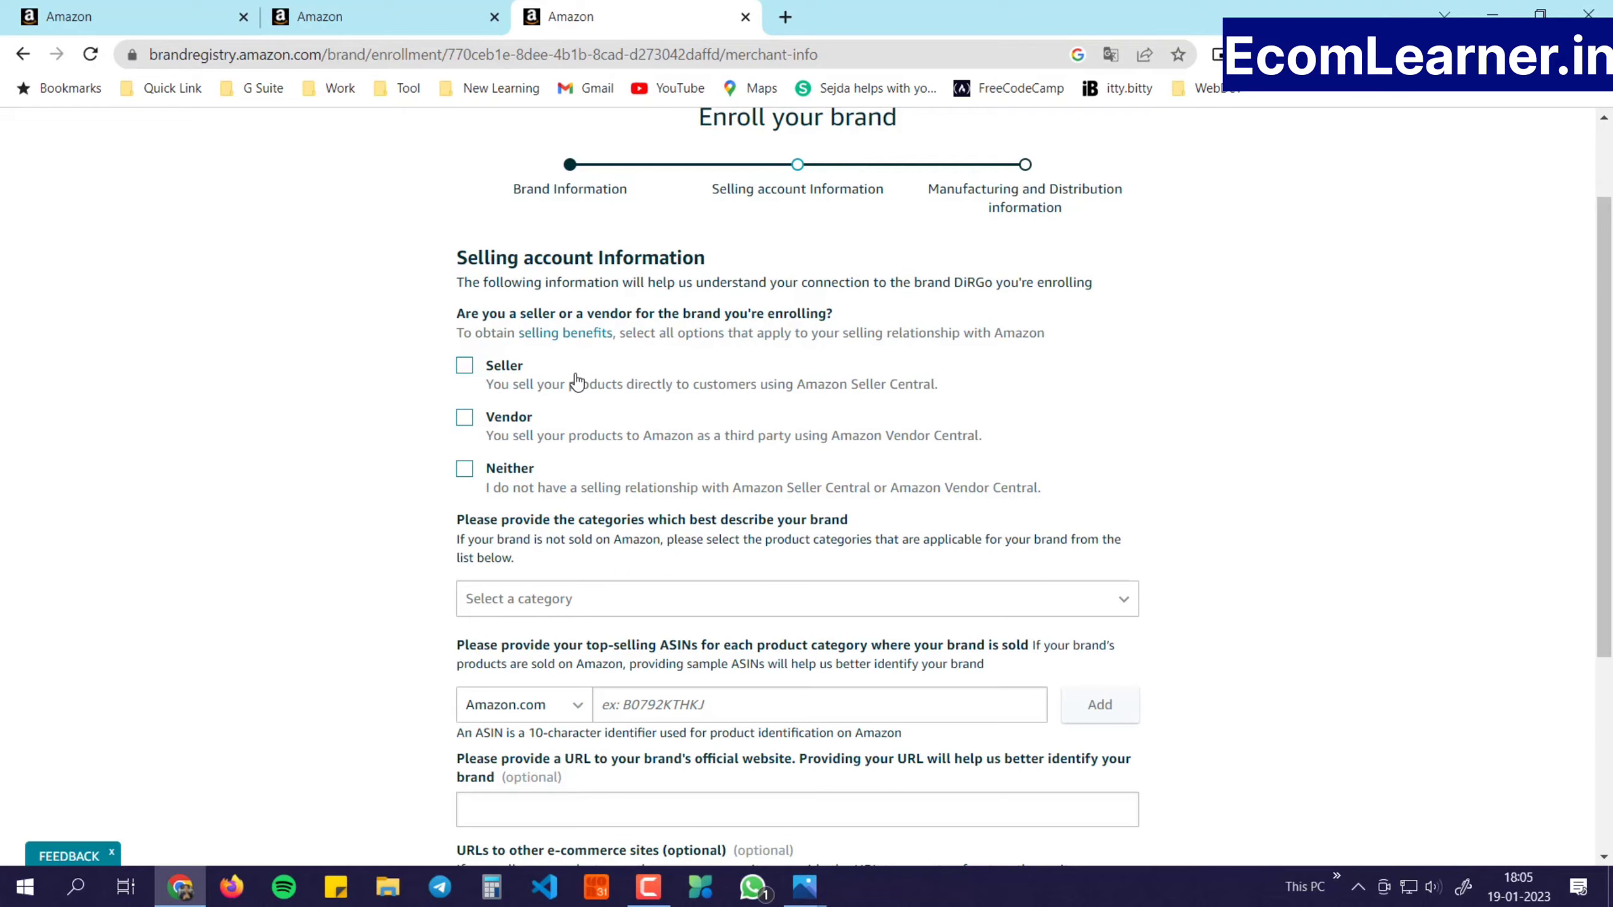
Mark the brand's relationship as Seller and select the ZeroOneCraft Enterprise selling account
click(464, 365)
scroll(492, 395, down, 1)
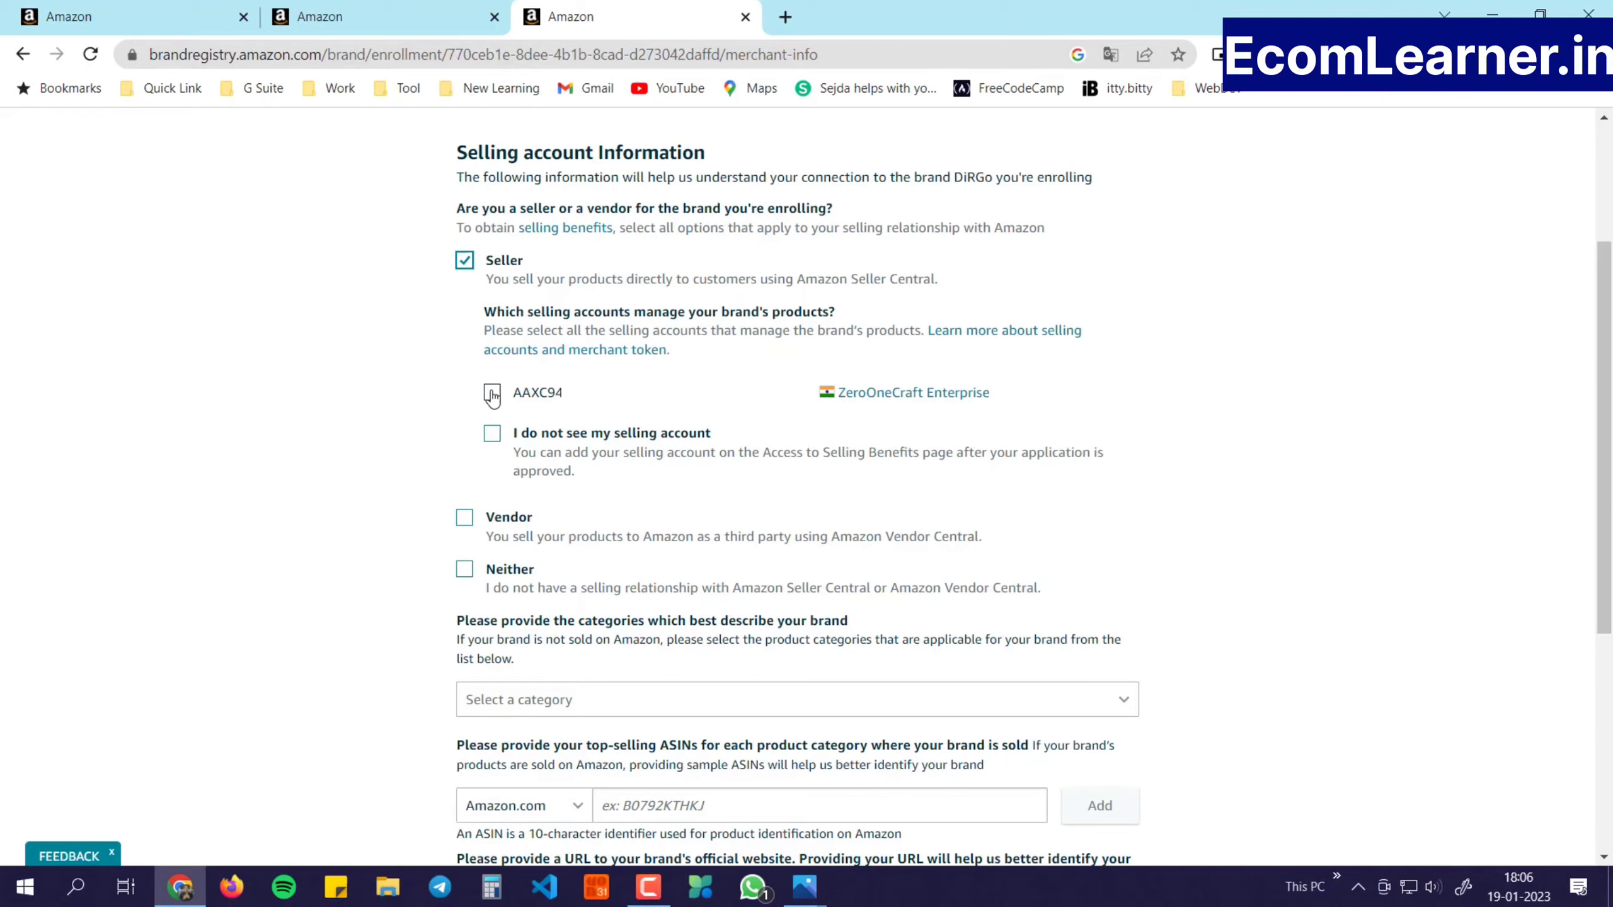
click(493, 394)
scroll(494, 497, down, 3)
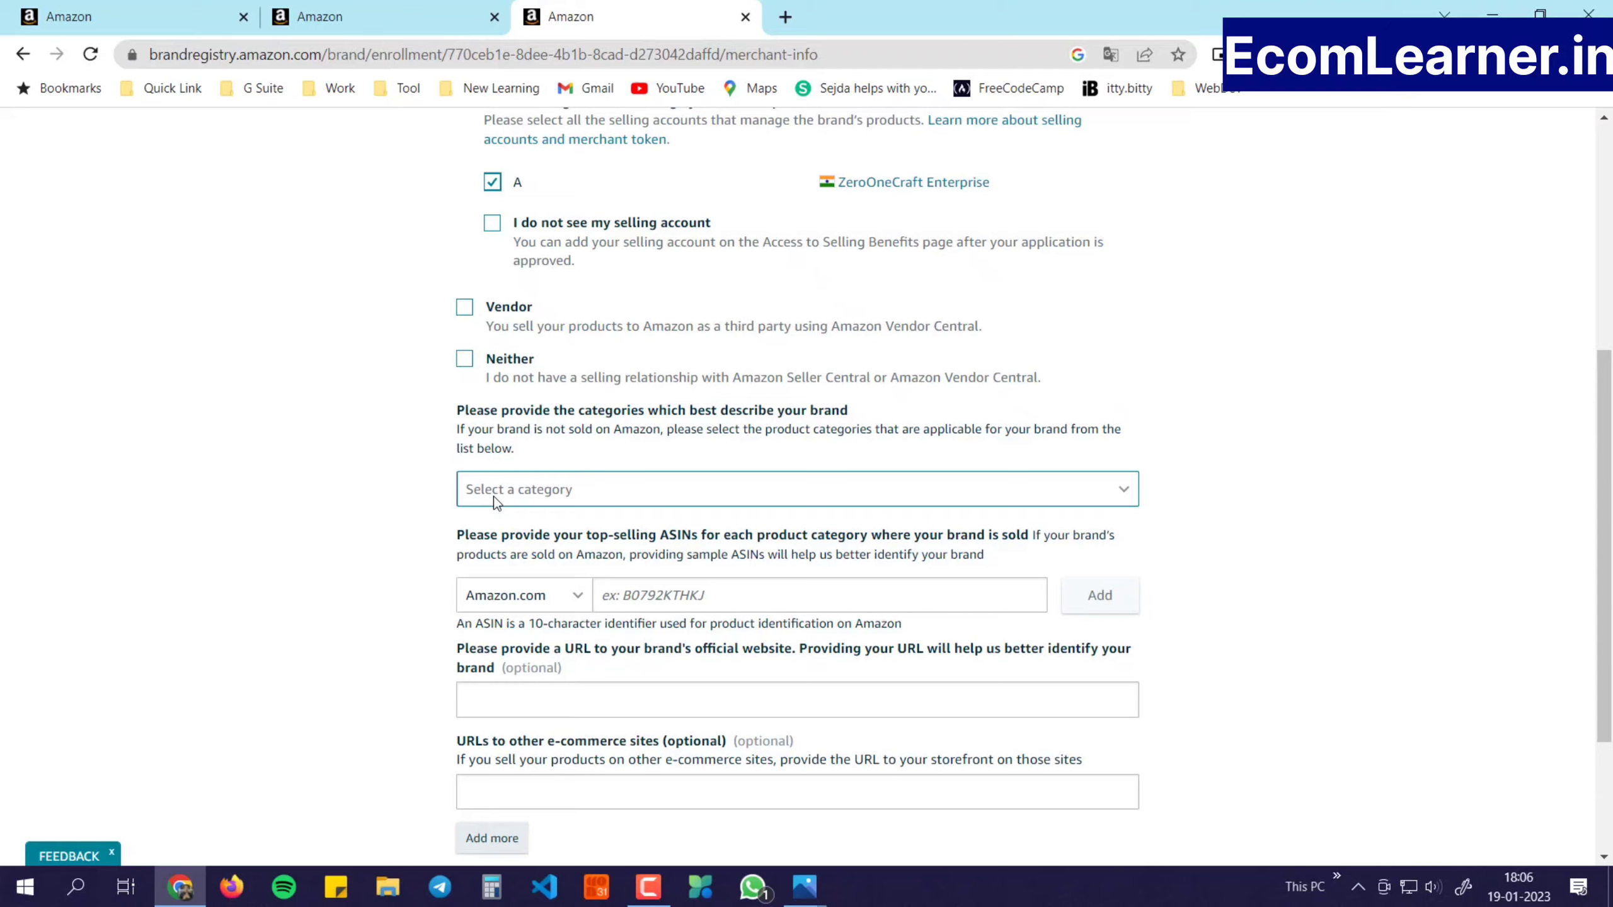
Select Apparel as the category that best describes the brand
click(494, 497)
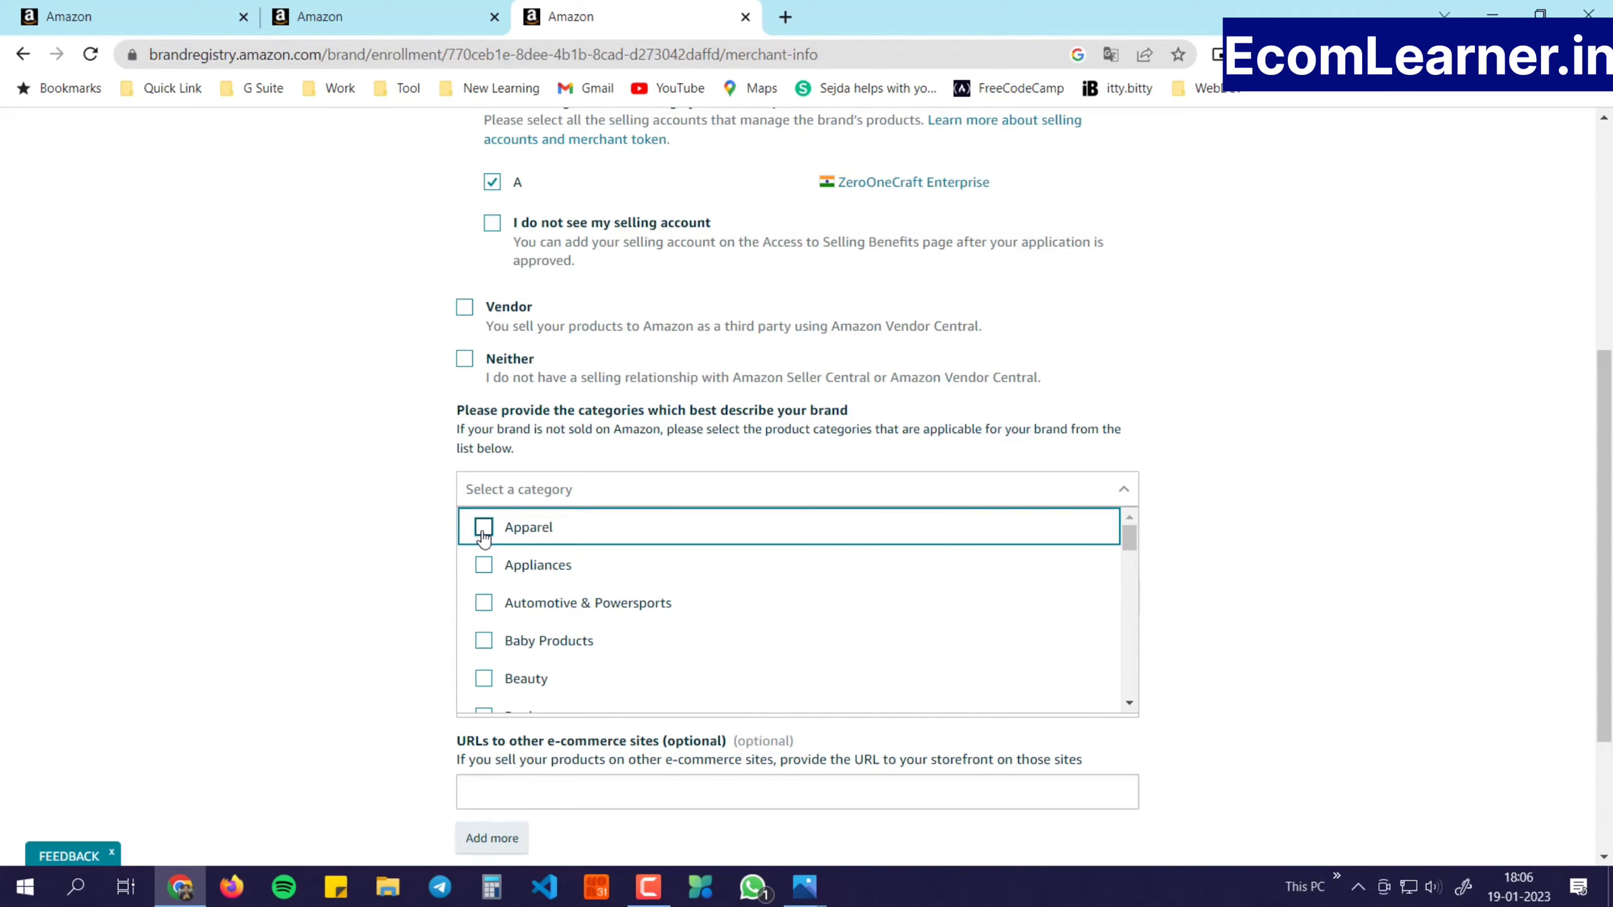
click(484, 528)
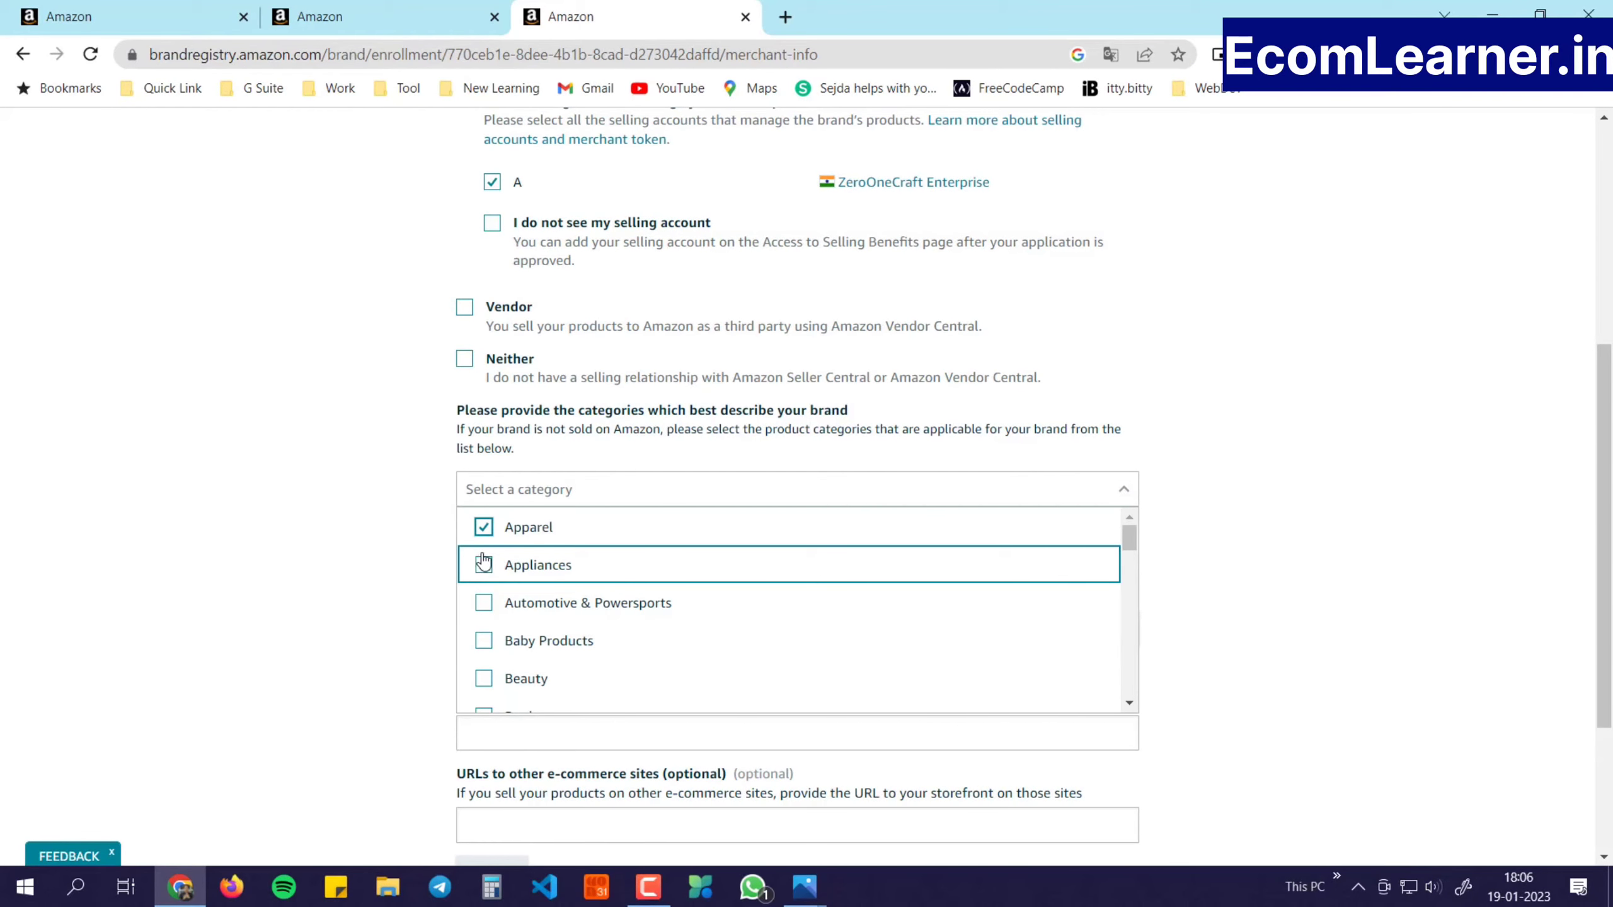
click(431, 539)
scroll(557, 554, down, 2)
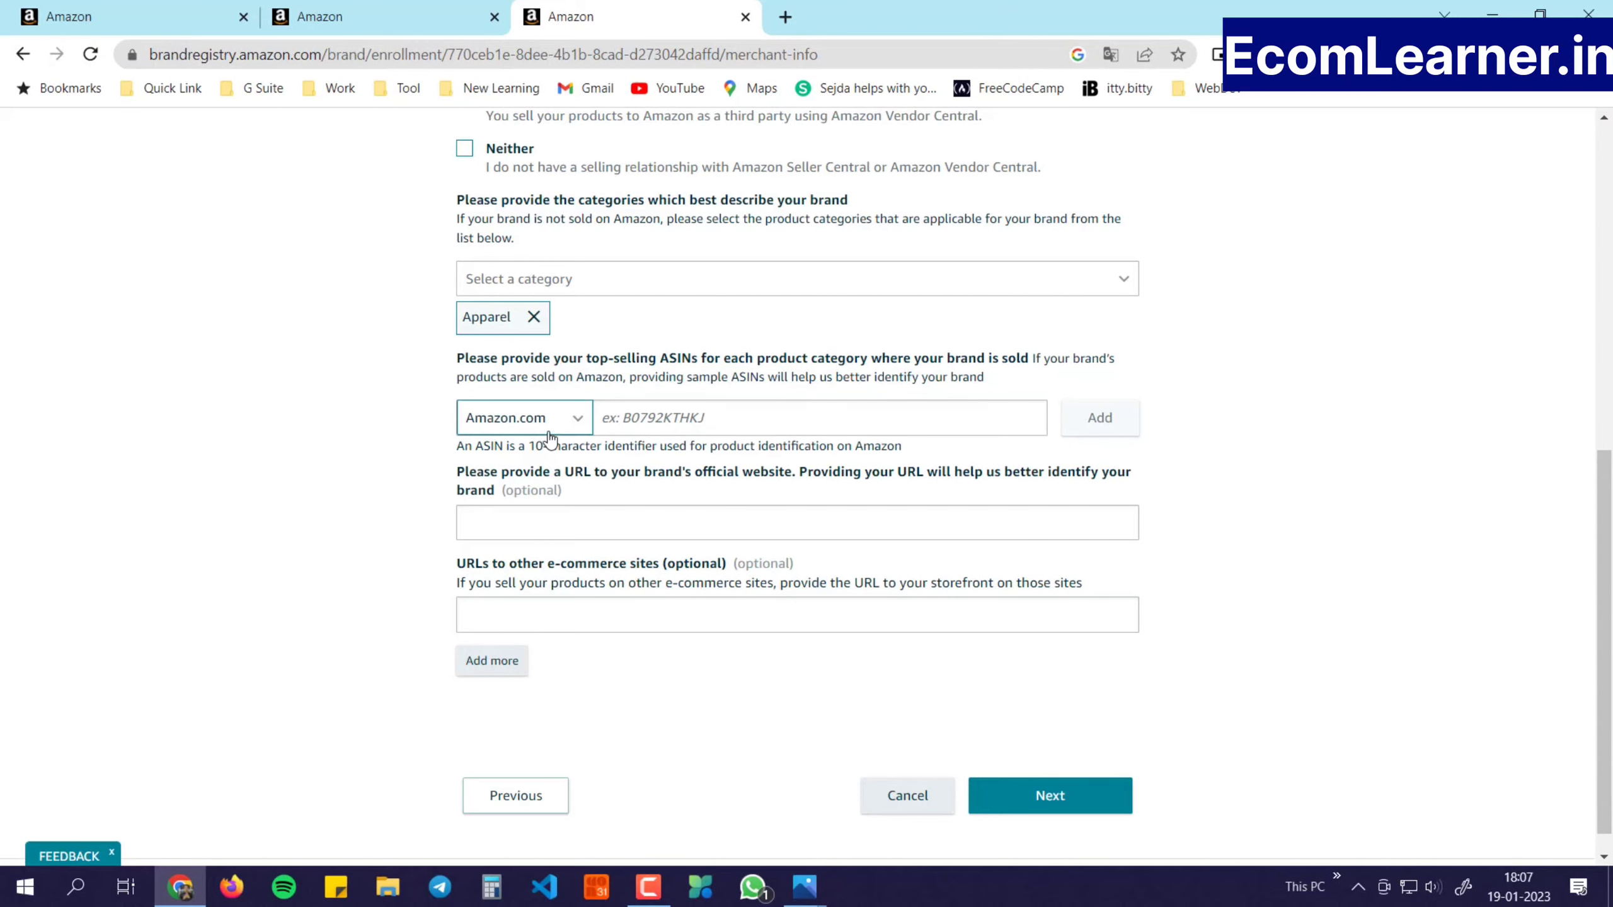
Add the top-selling ASIN B09QYXQCWY for the Amazon.in marketplace
click(530, 418)
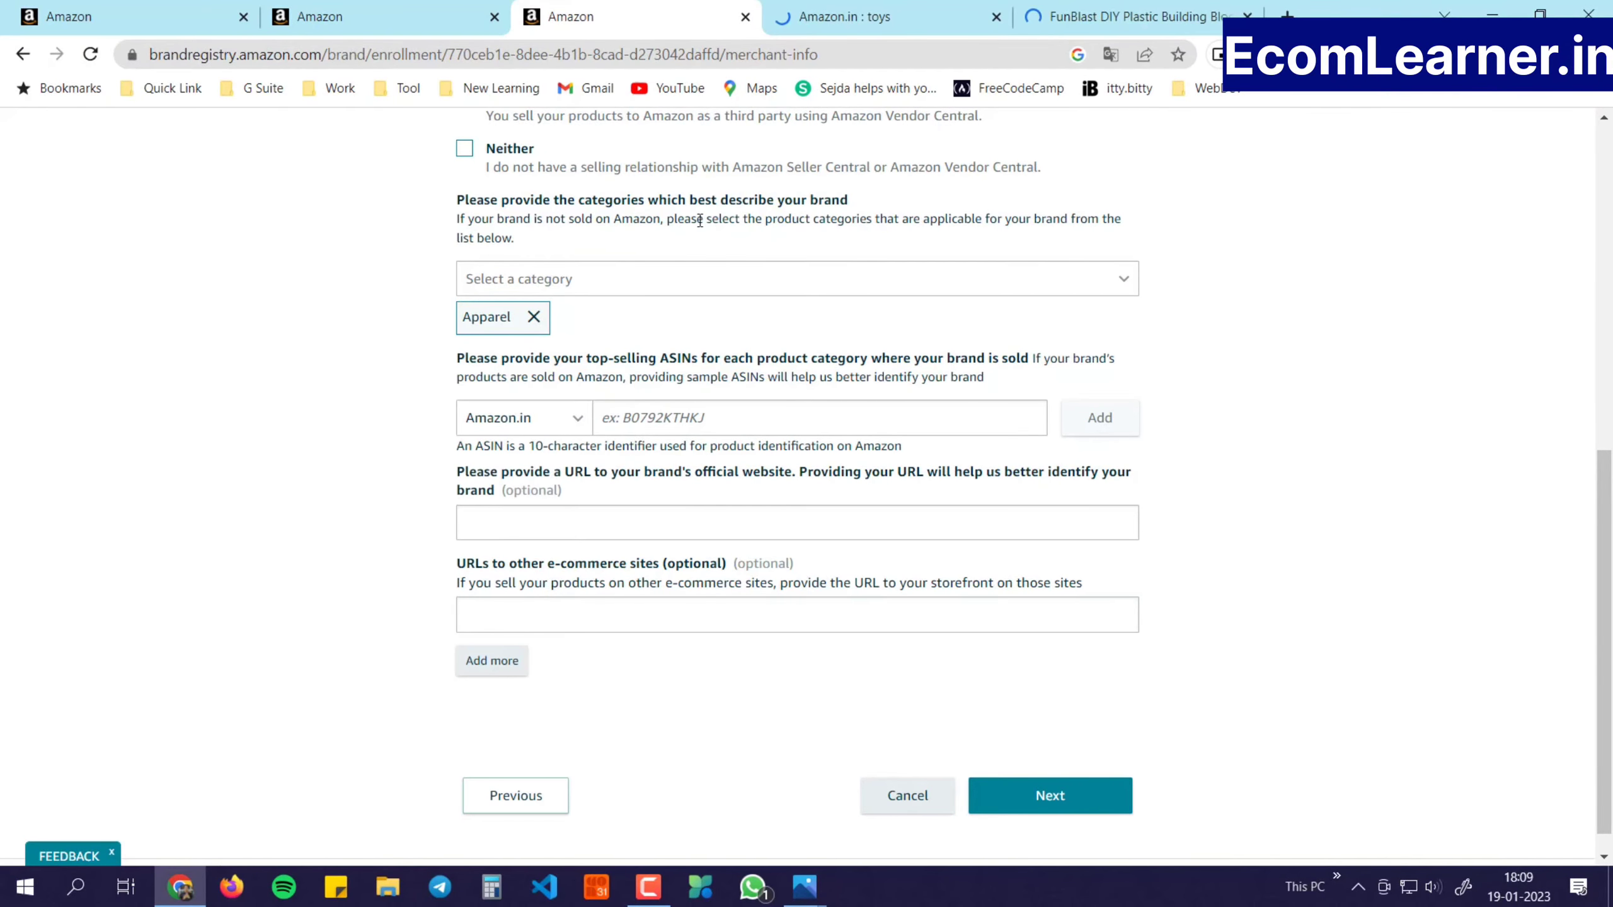
click(705, 412)
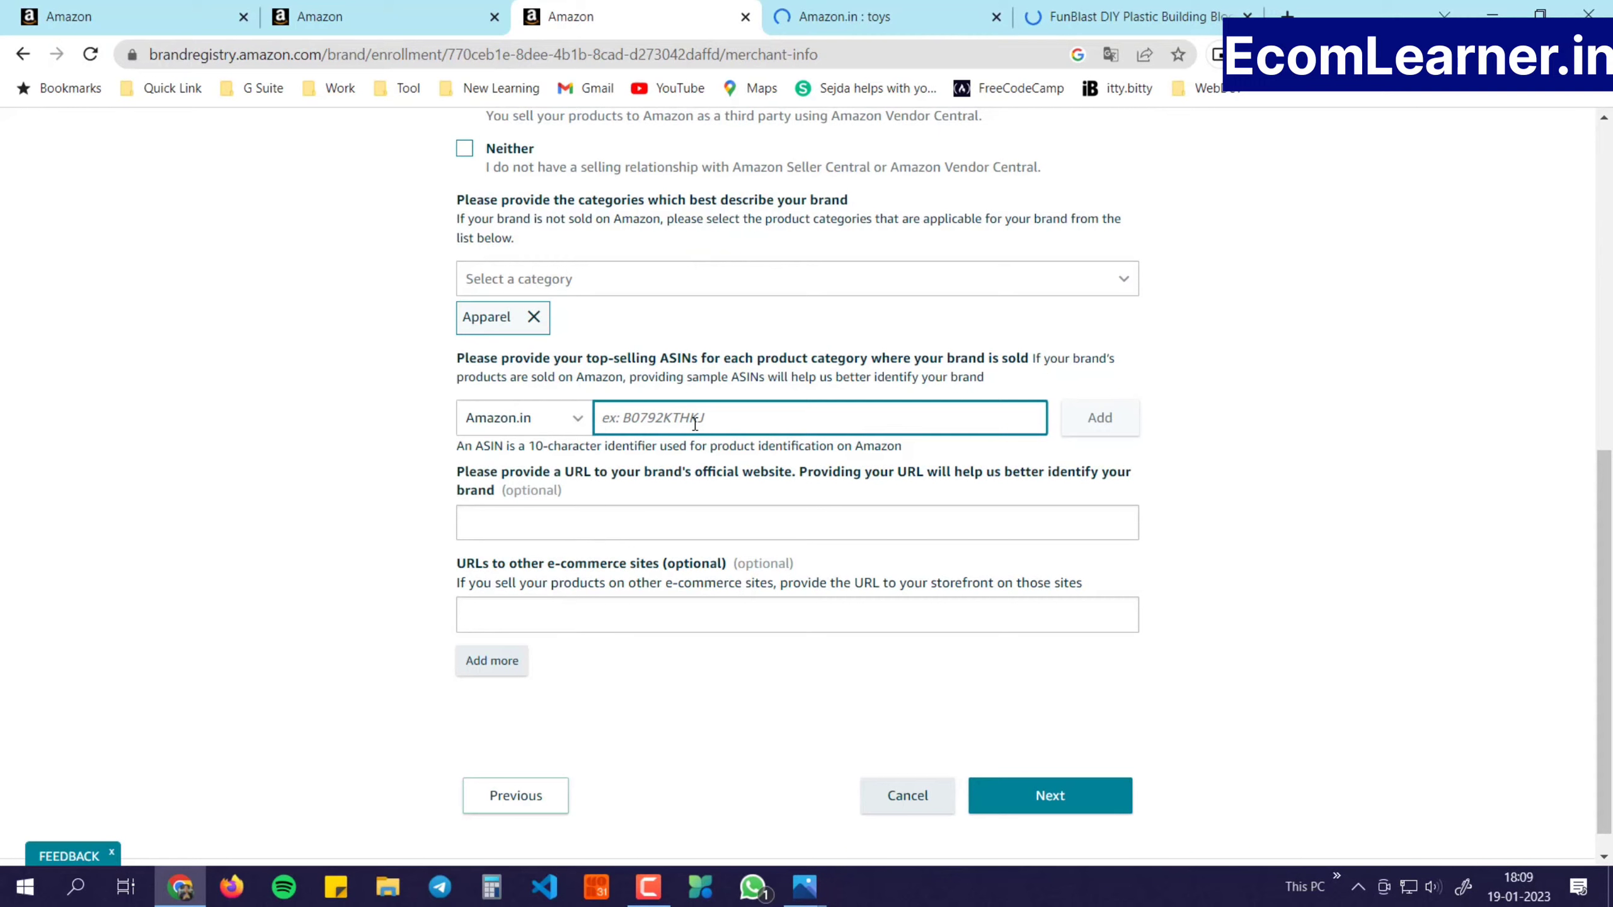
text(B09QYXQCWY)
click(1104, 422)
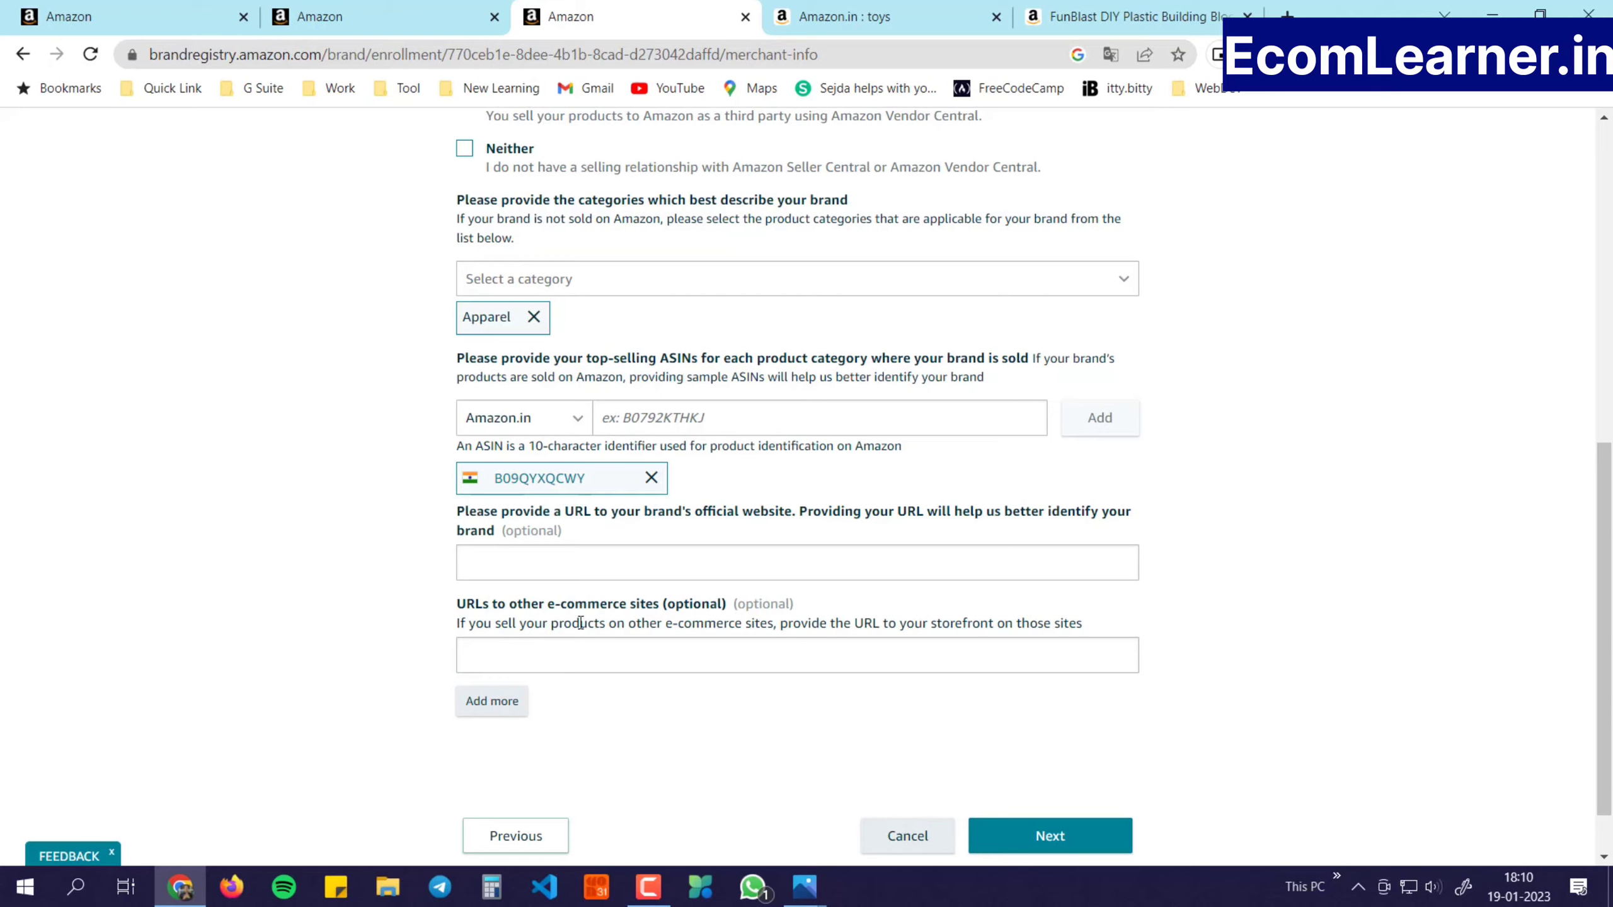
Skip the optional website and e-commerce URL fields and continue to the manufacturing and distribution section
click(562, 562)
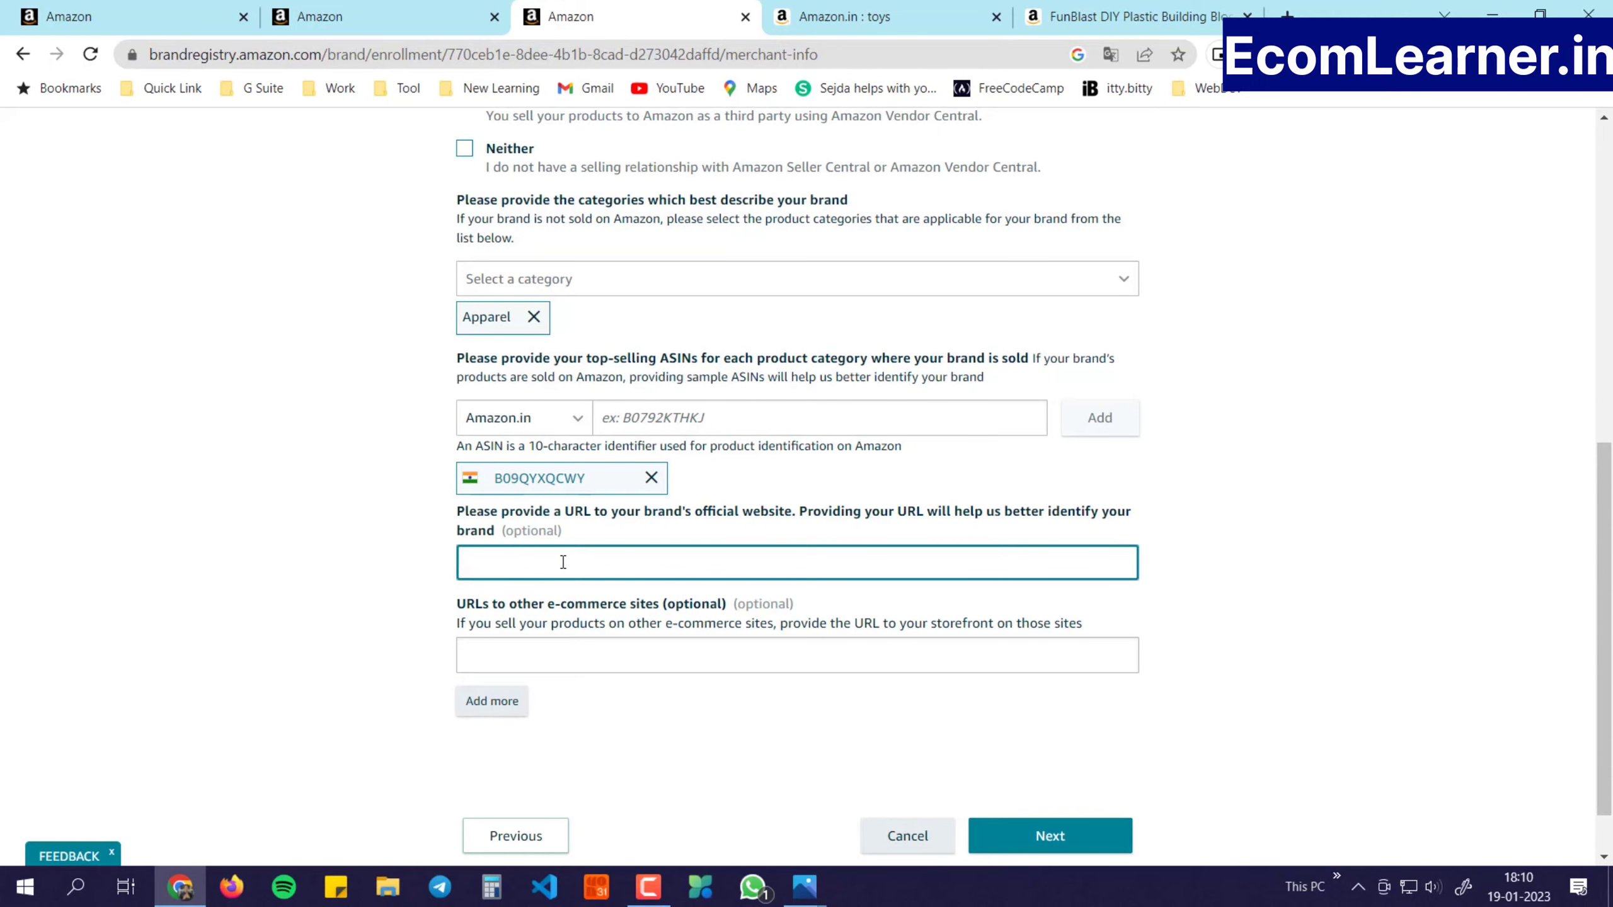
click(589, 666)
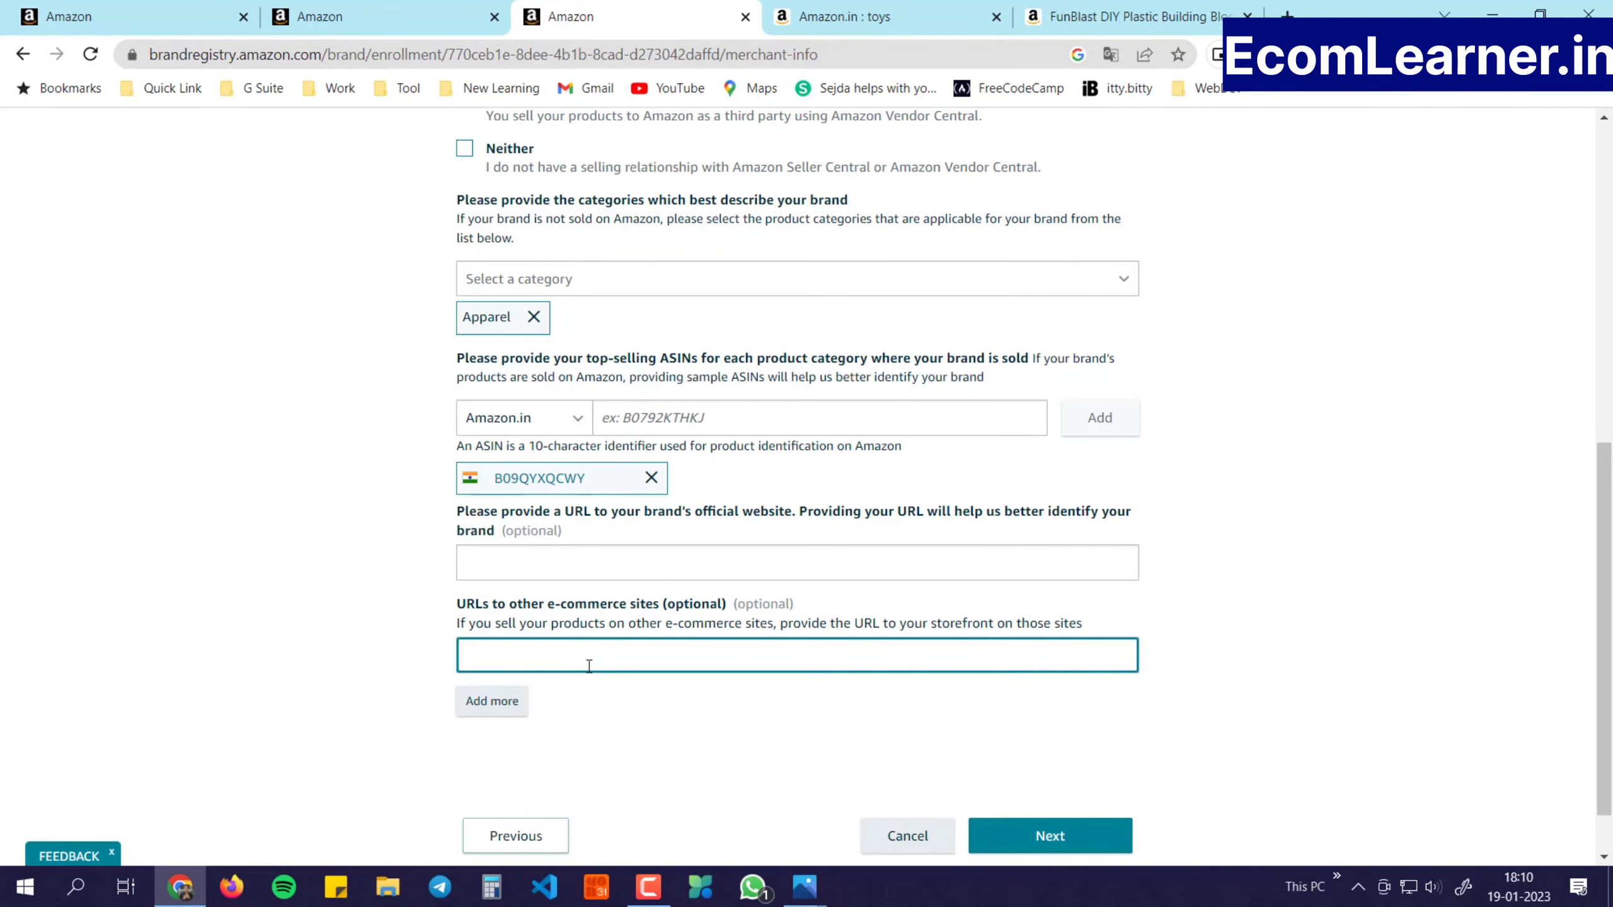
scroll(693, 655, down, 1)
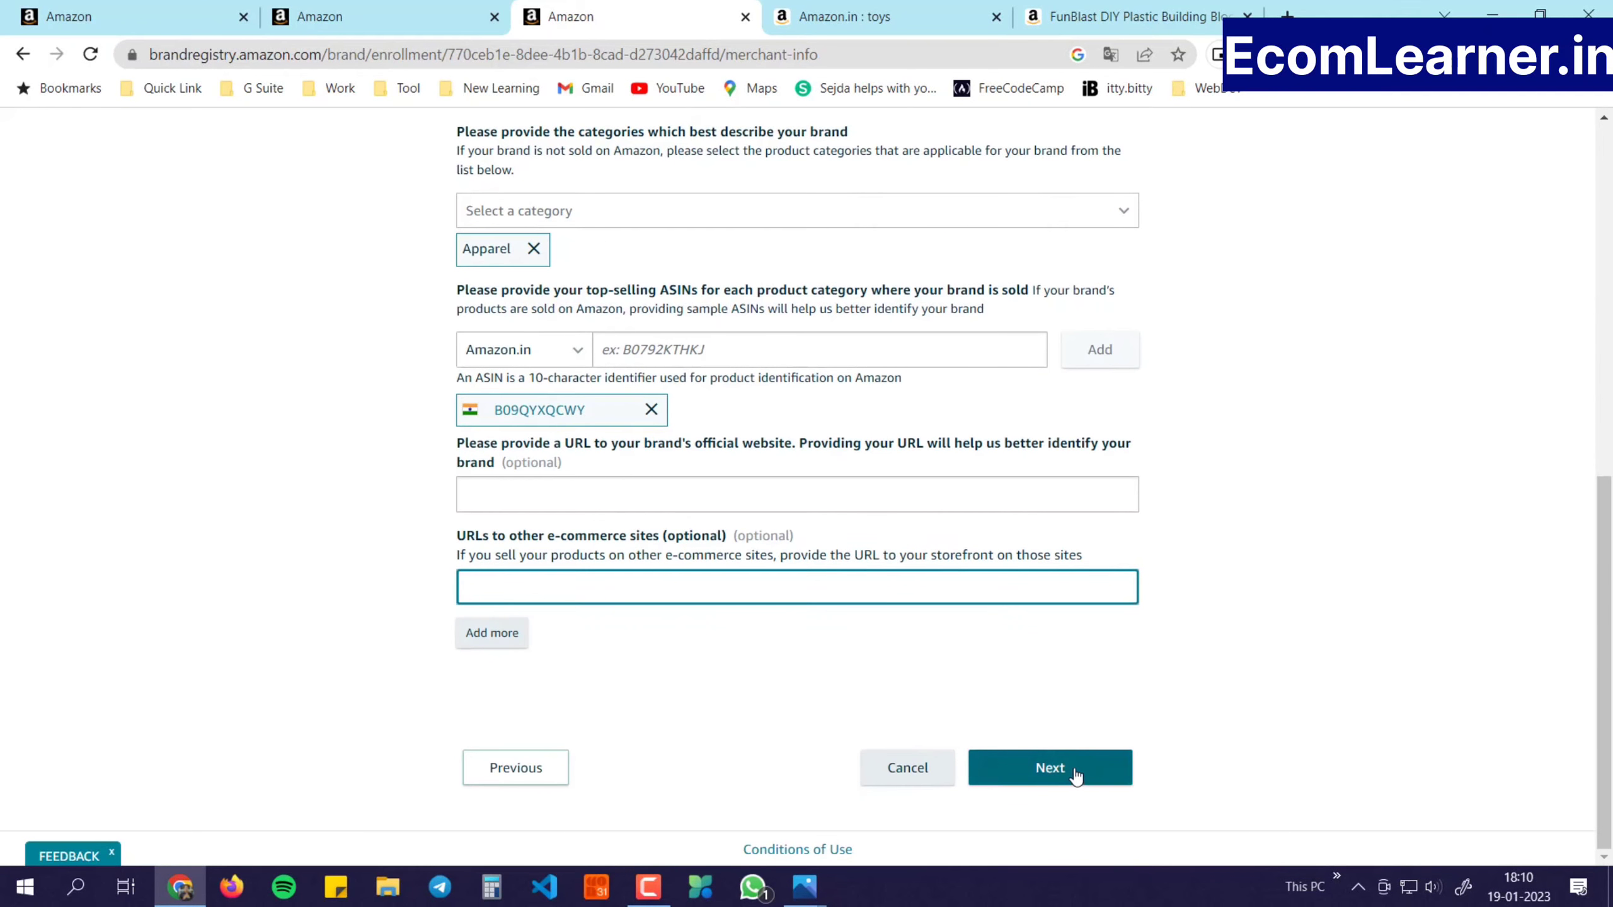
click(1073, 769)
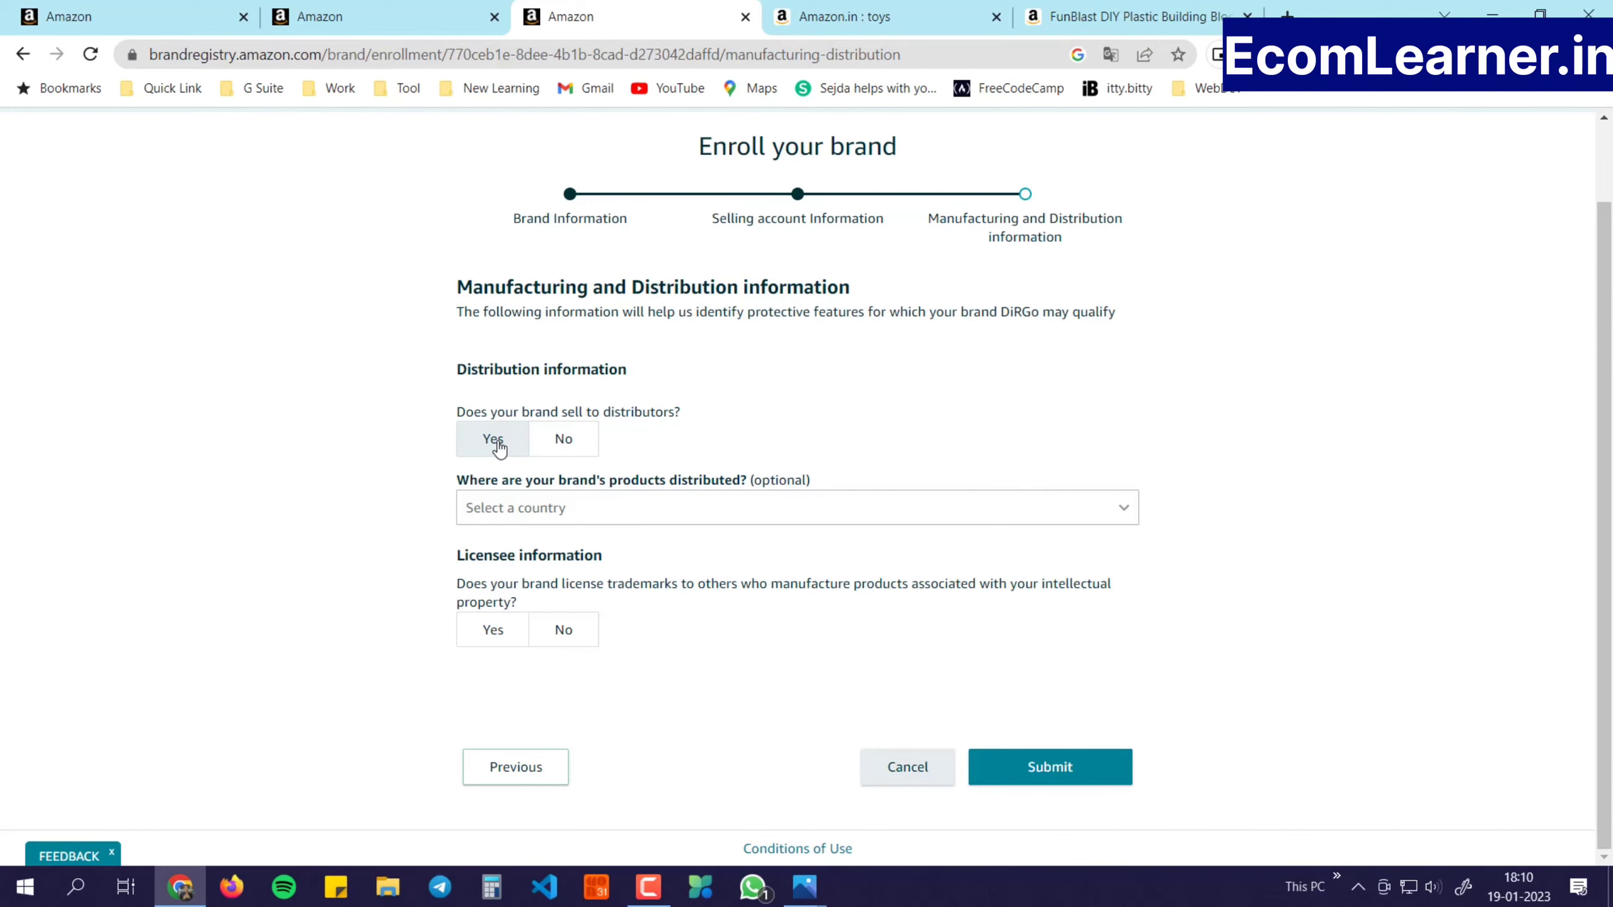
Answer No to selling to distributors and No to licensing trademarks to other manufacturers
click(583, 452)
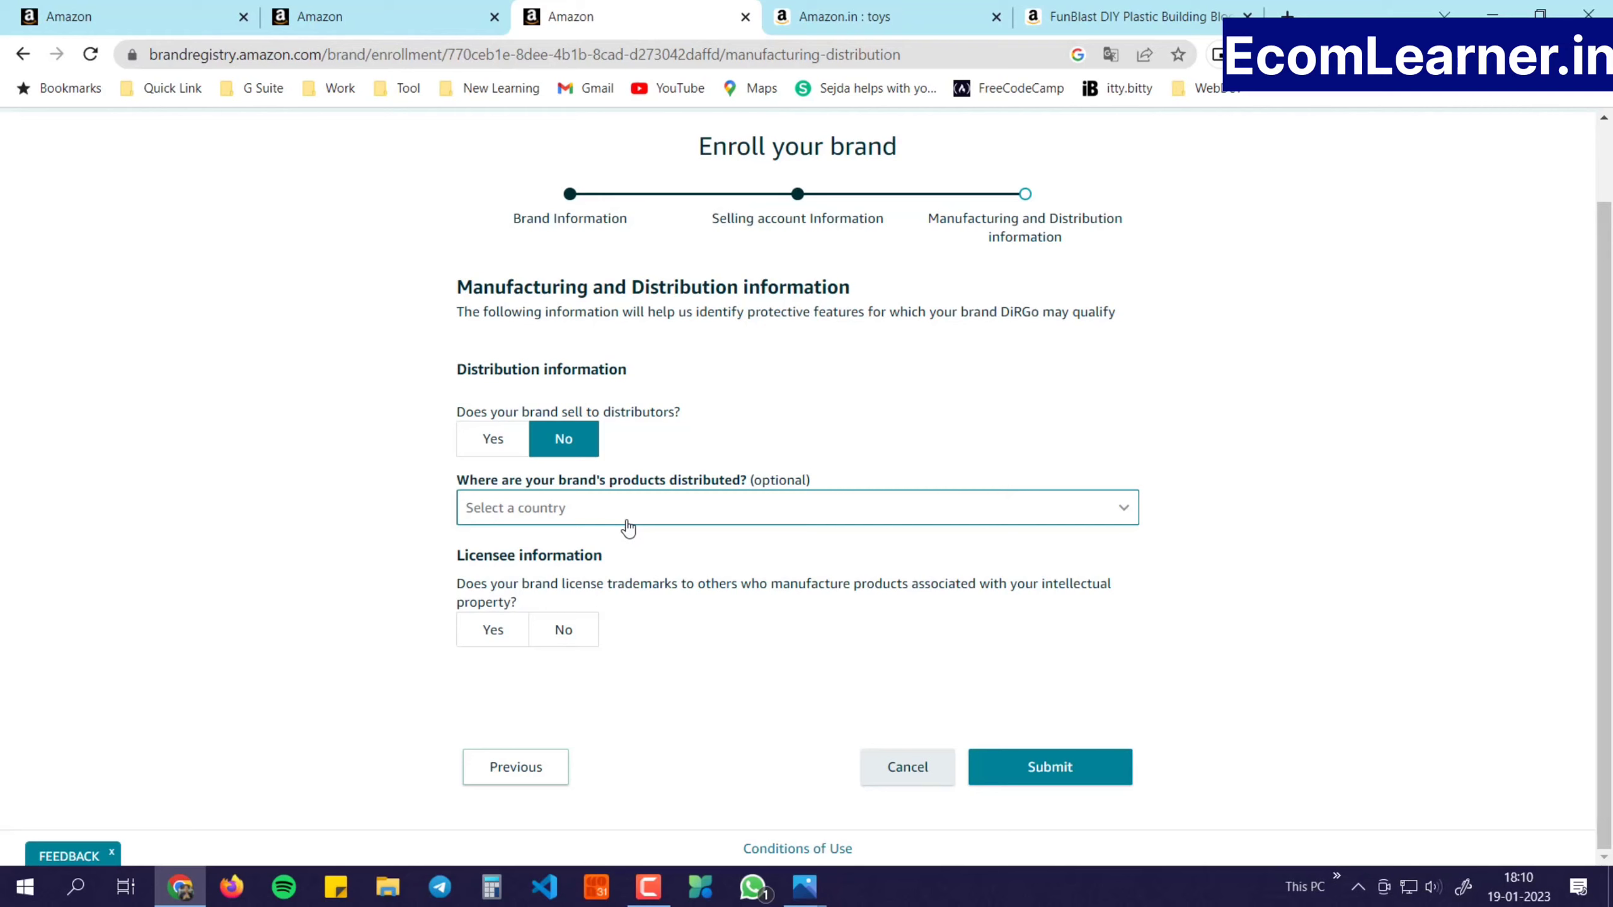
click(628, 527)
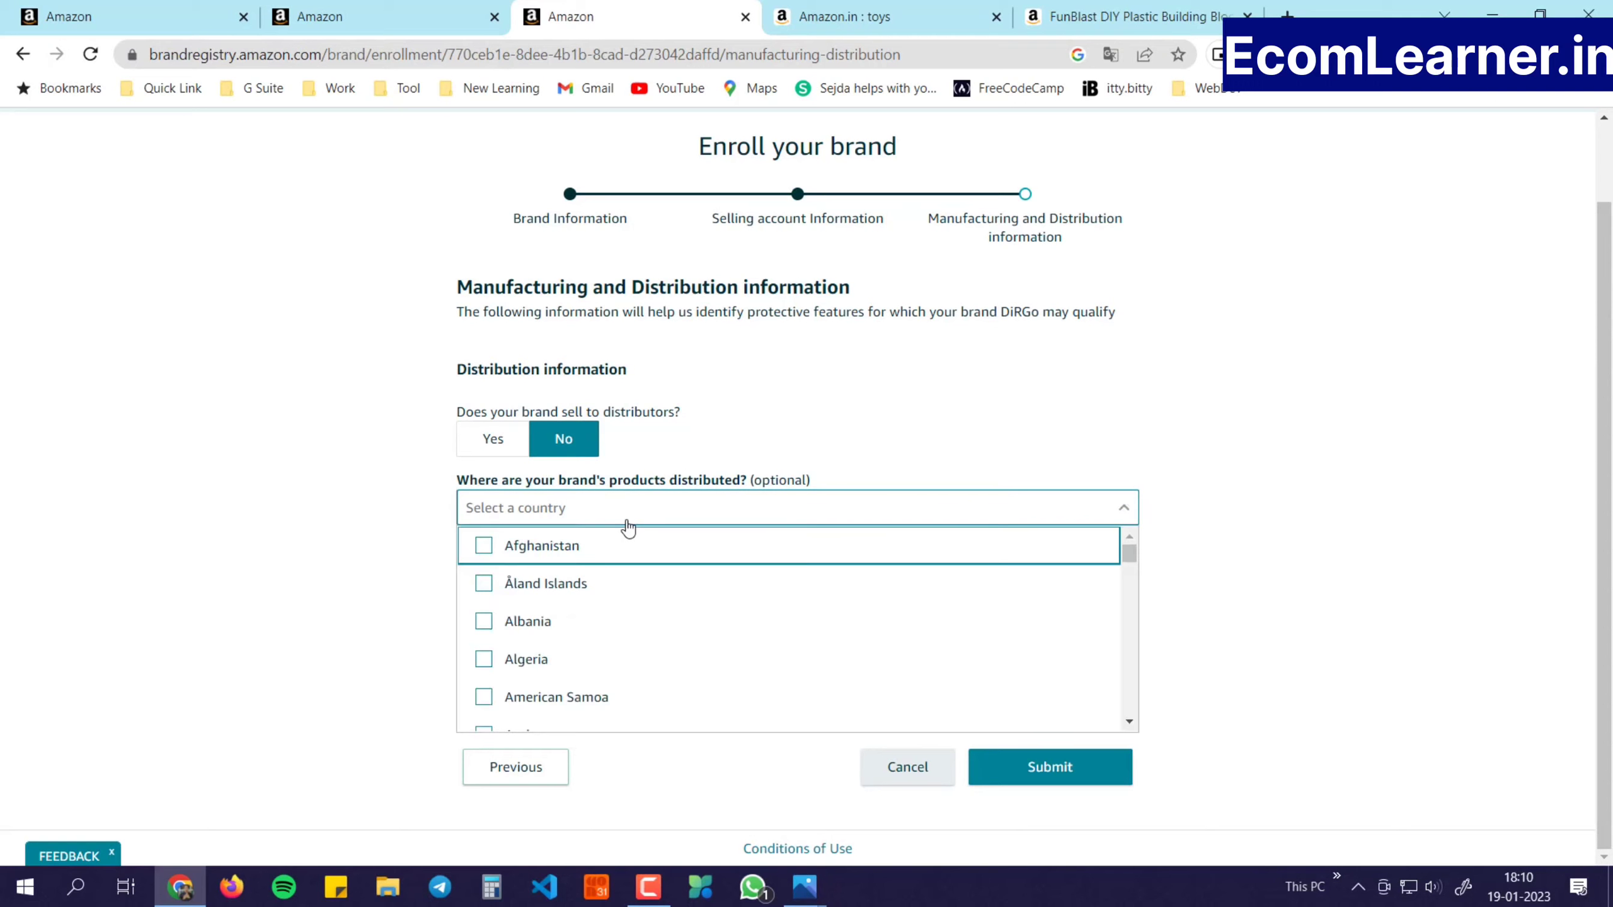
click(393, 550)
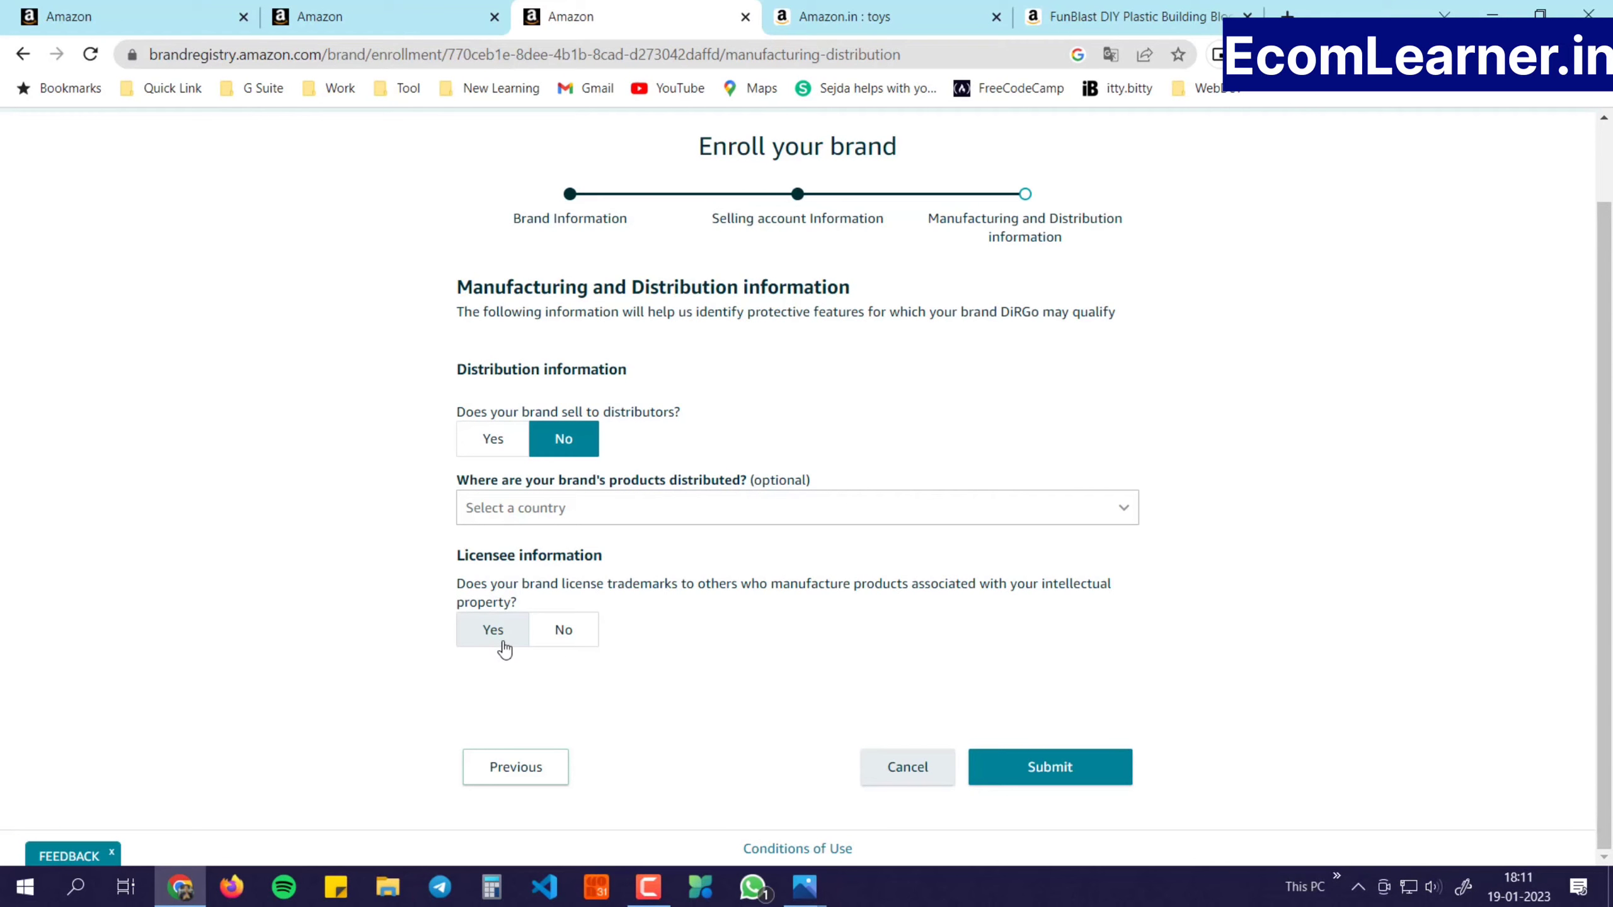
click(589, 635)
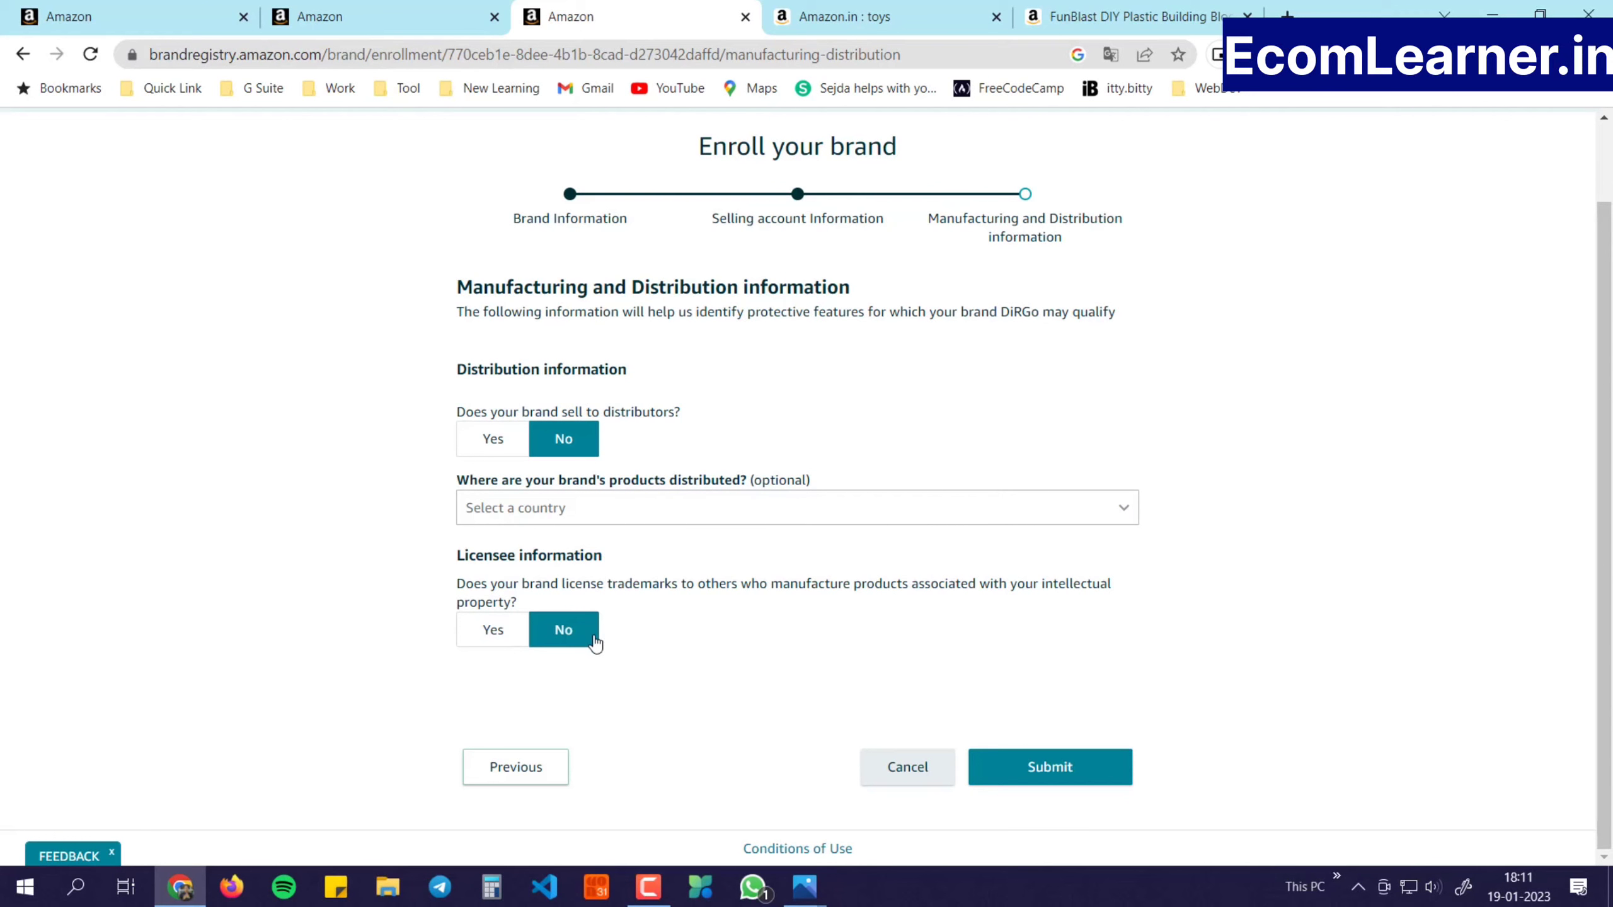